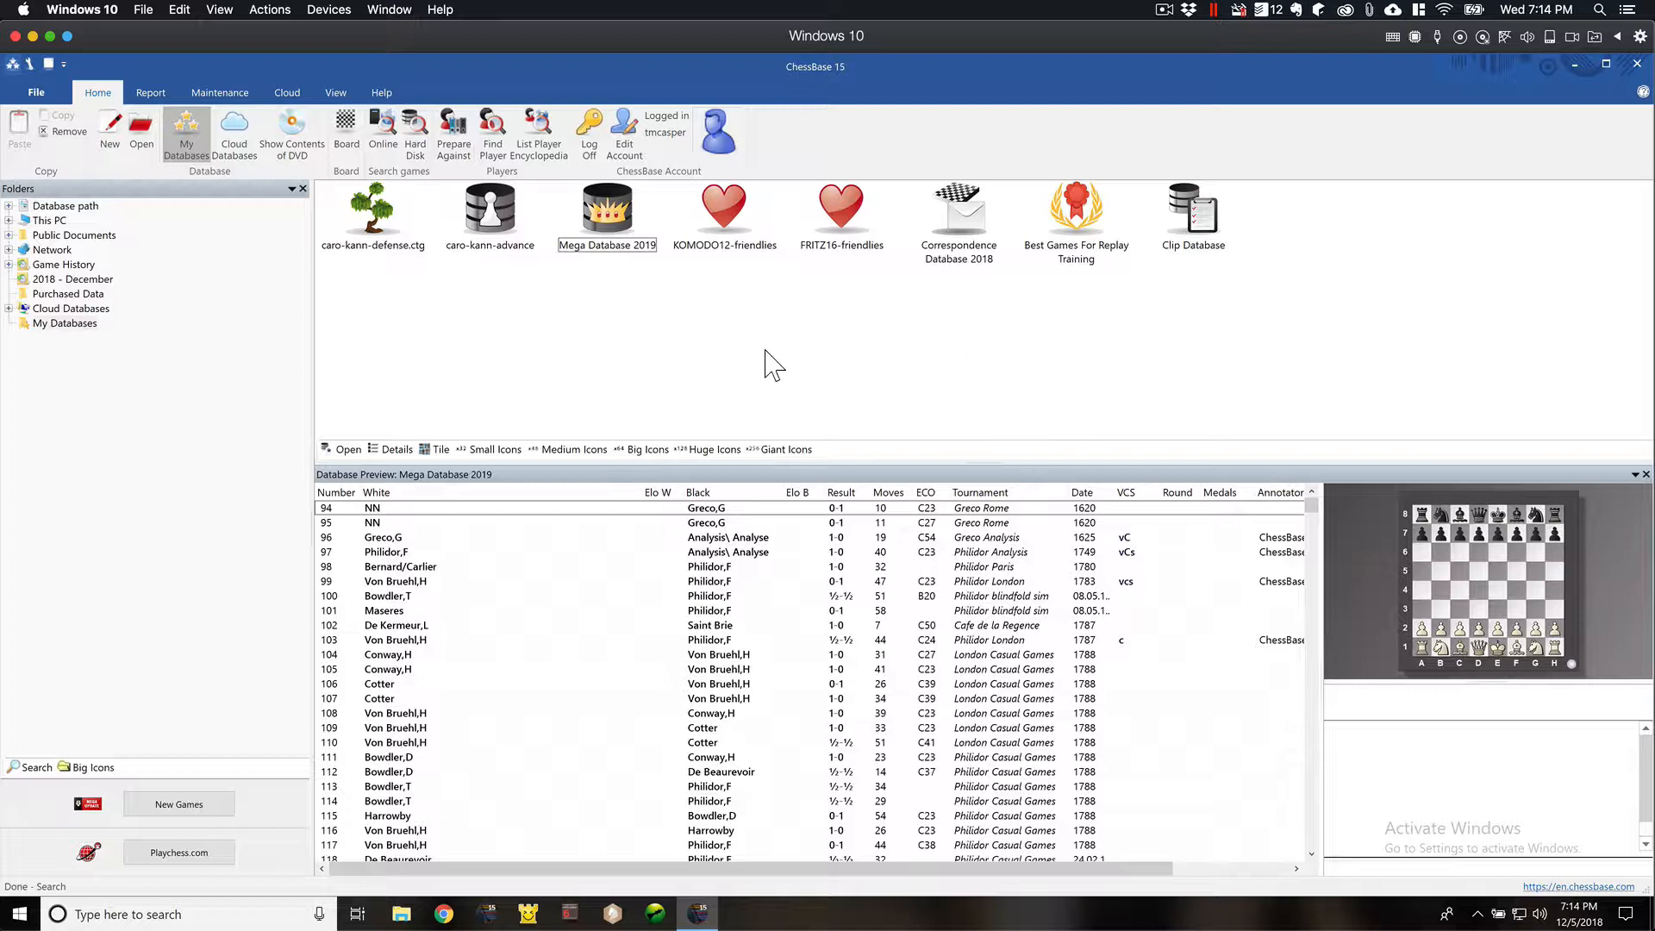
# - Start a search in Mega Database 2019, reset all search criteria, and open the position search settings
pyautogui.rightClick(654, 248)
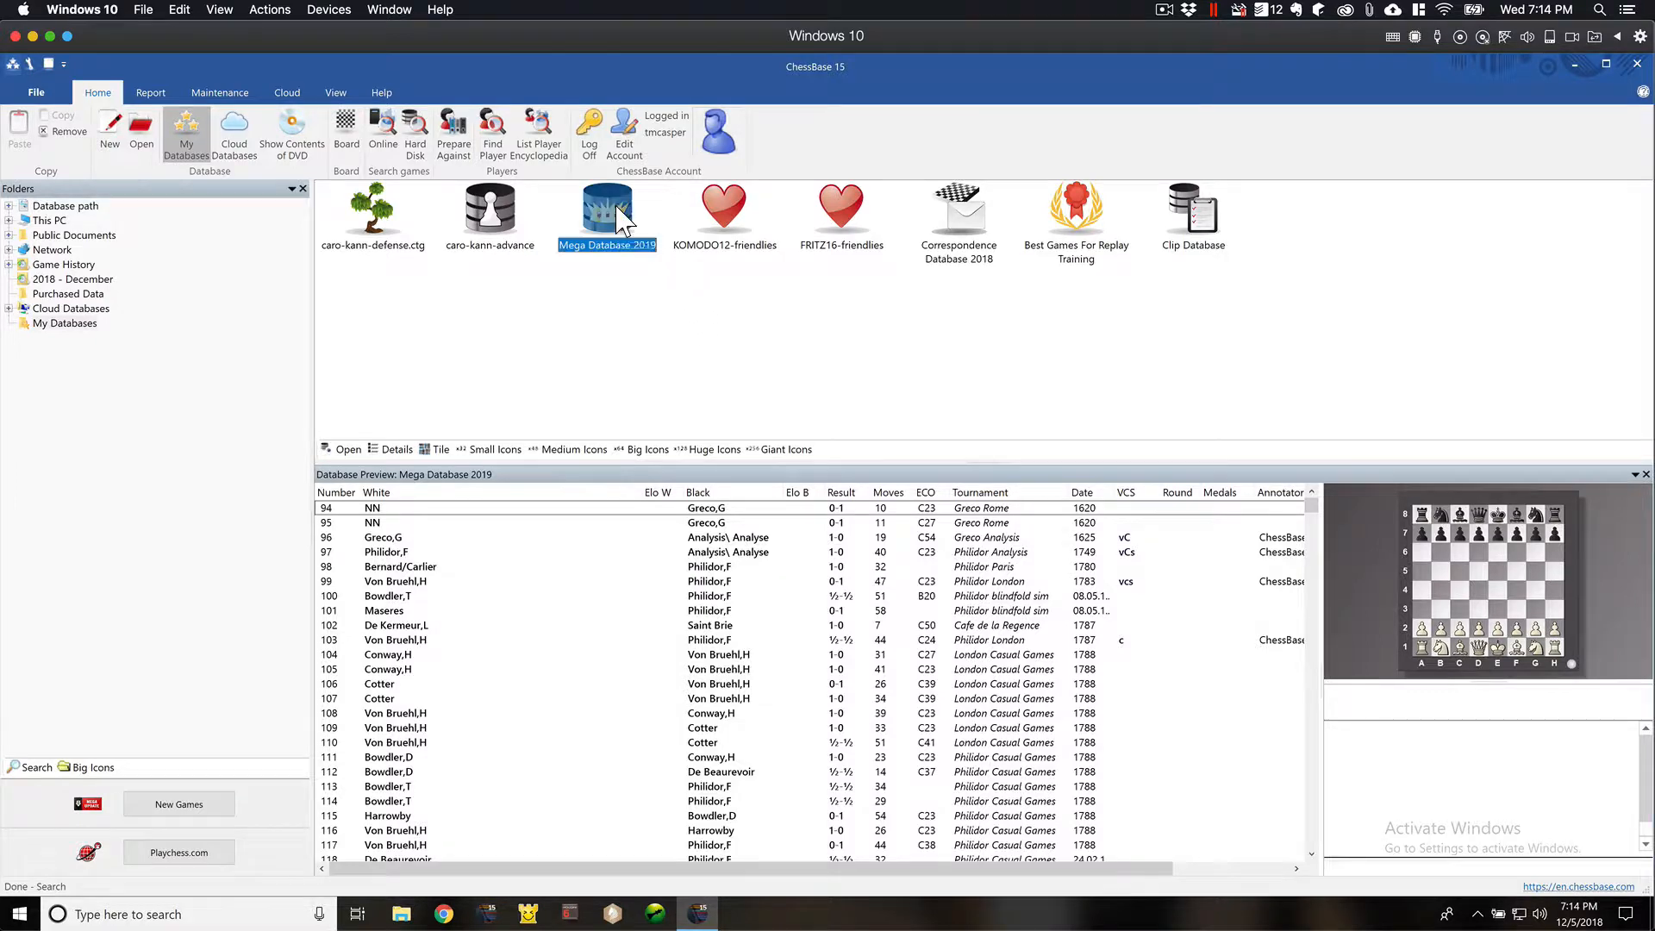
pyautogui.click(703, 296)
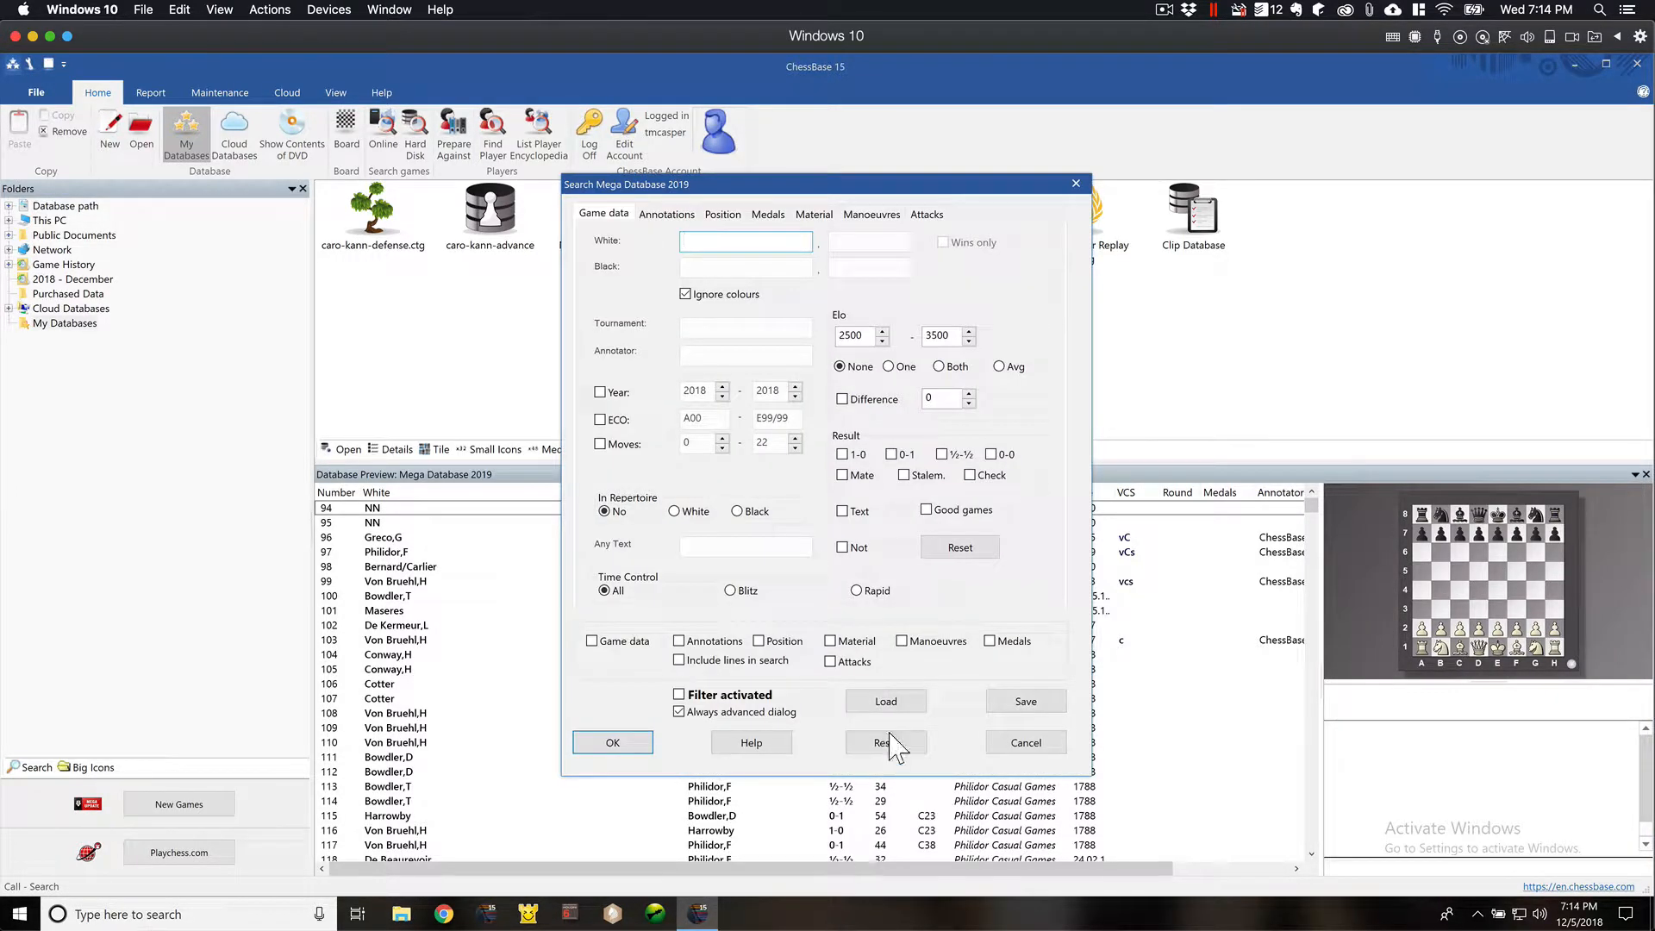
pyautogui.click(897, 743)
pyautogui.click(726, 217)
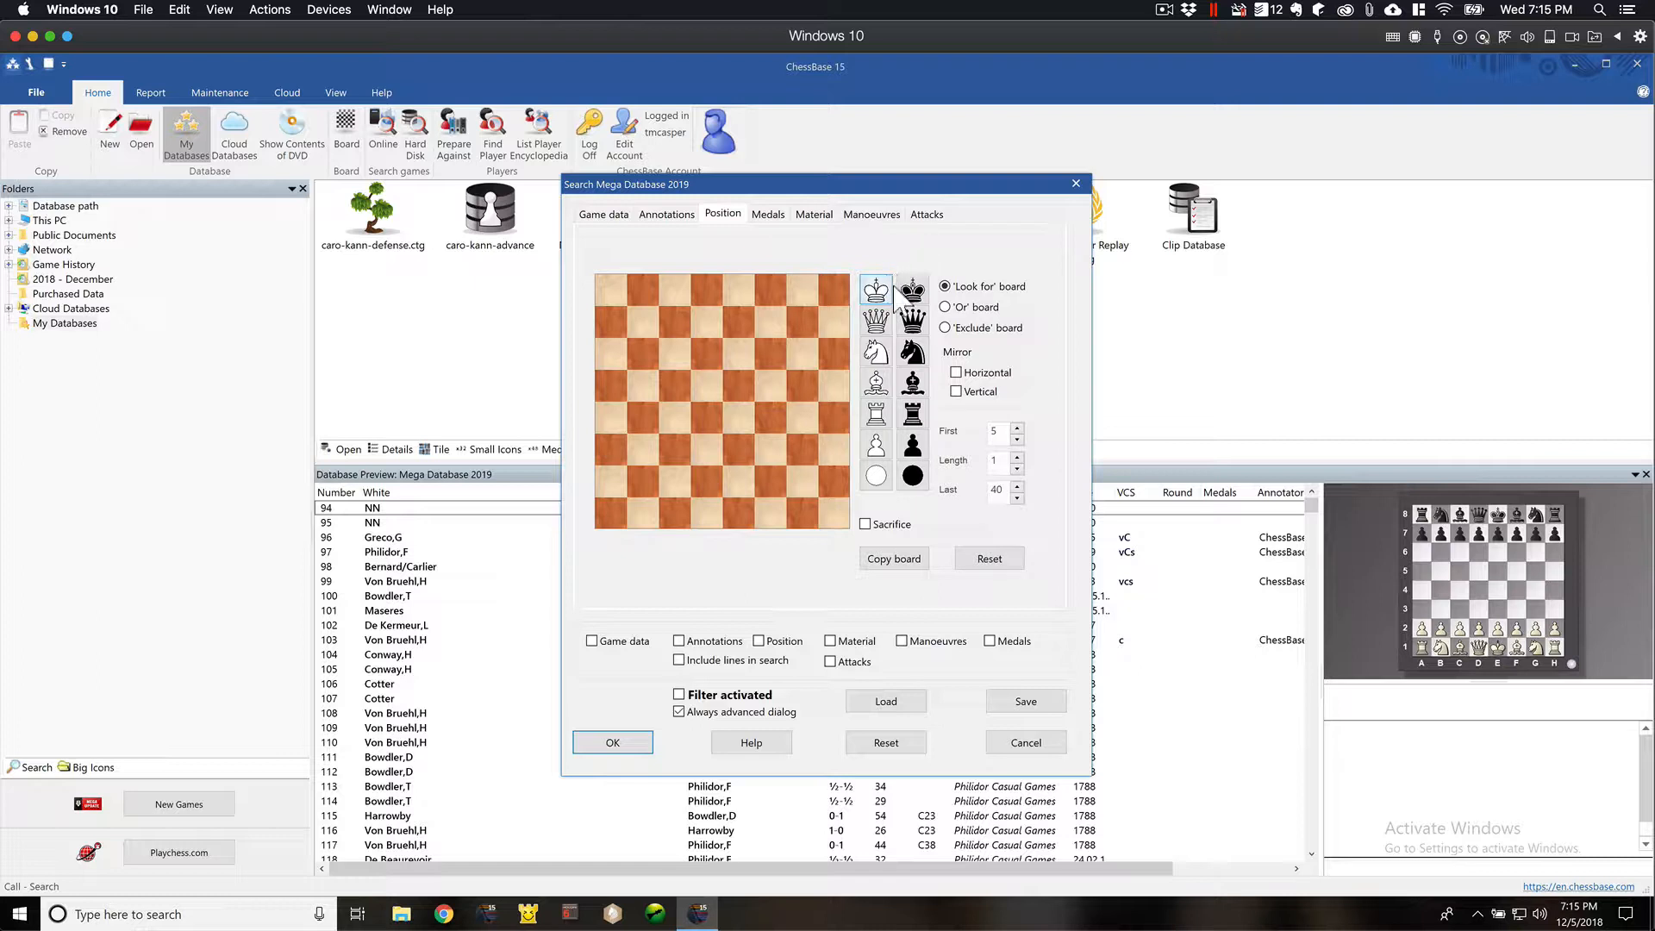
# - Place white rooks on f5, e4, d4, d5 and d6 of the search board
pyautogui.click(879, 420)
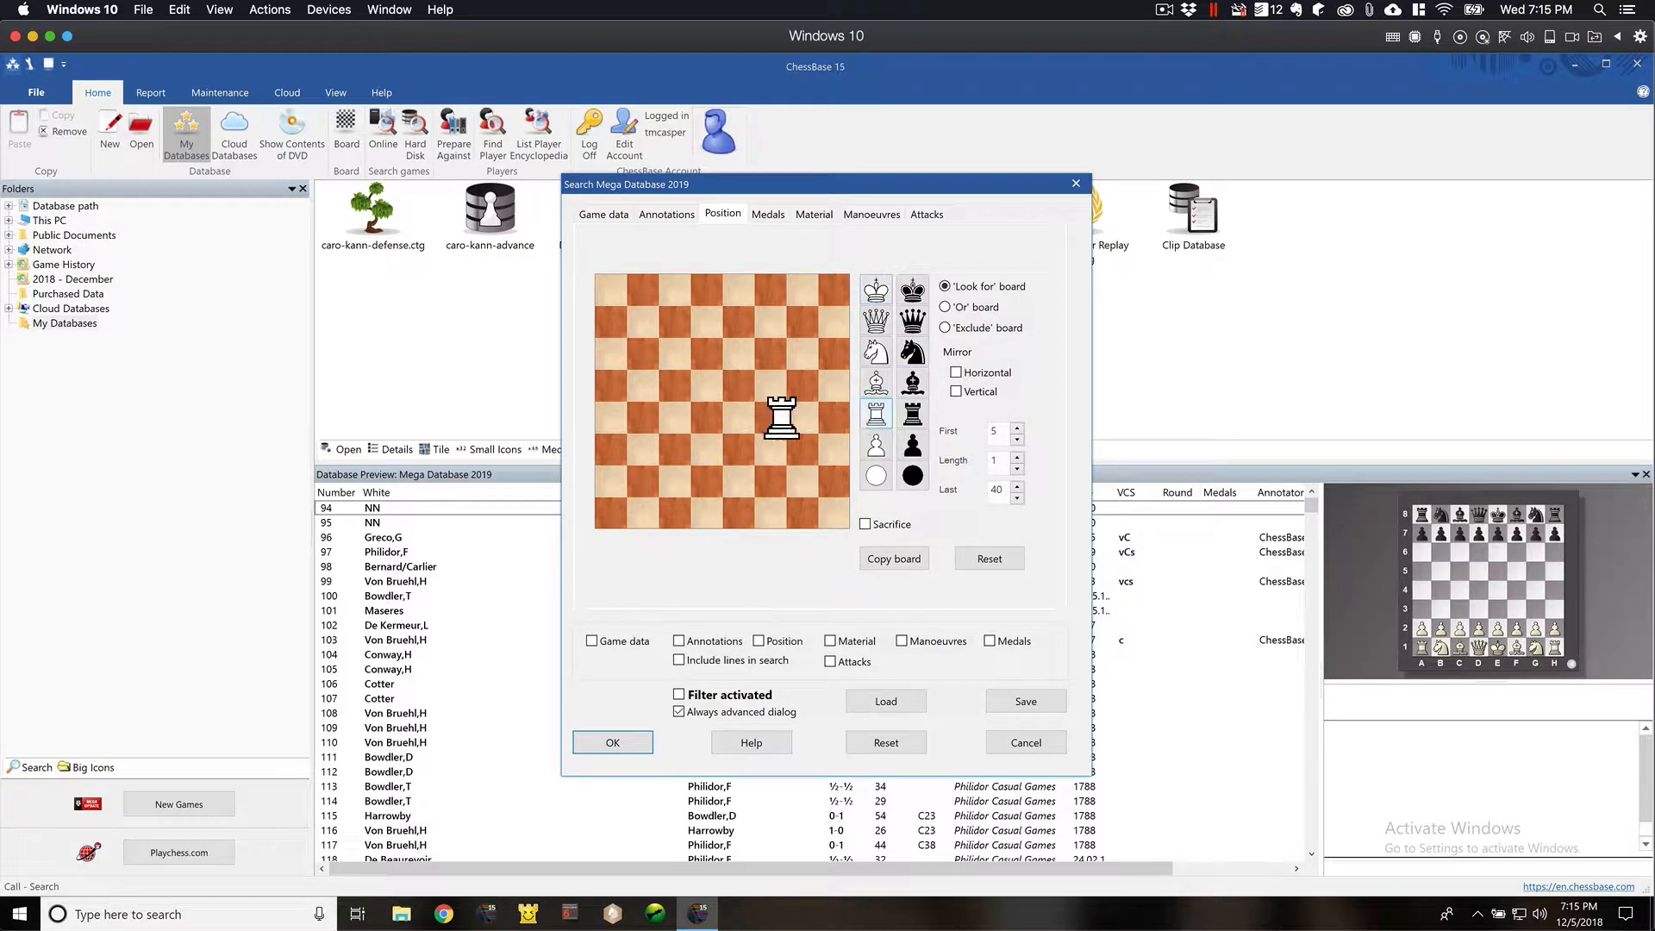
pyautogui.click(770, 386)
pyautogui.click(739, 419)
pyautogui.click(707, 418)
pyautogui.click(707, 385)
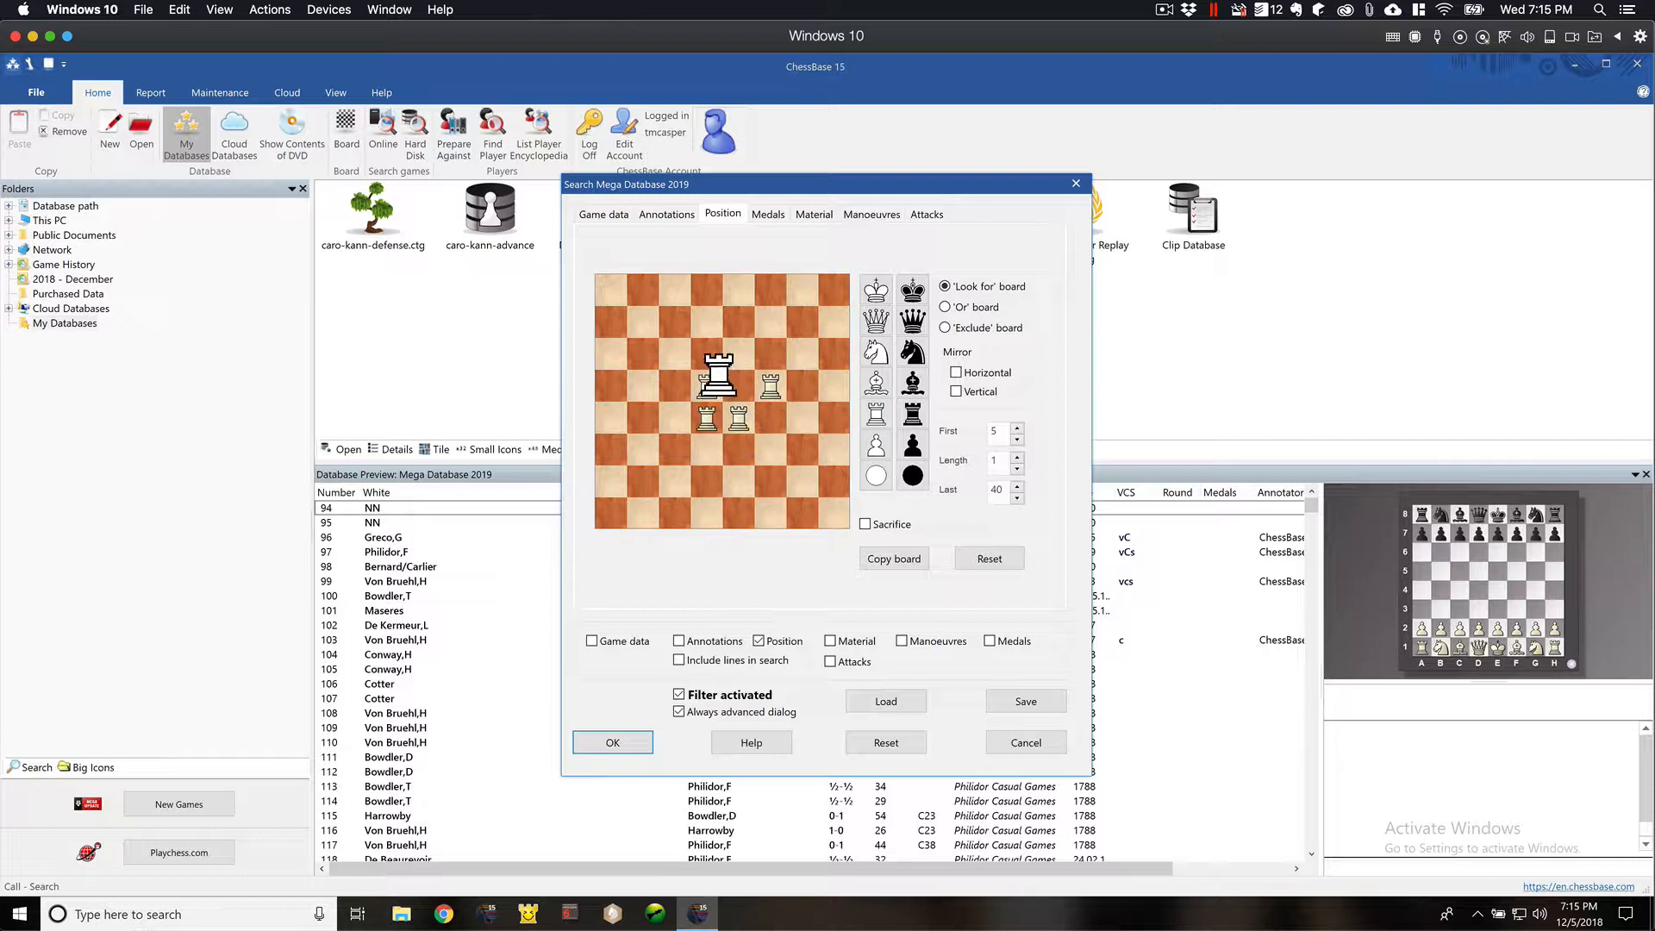
pyautogui.click(707, 354)
# - Remove the five white rooks from the search board
pyautogui.click(772, 381)
pyautogui.click(744, 415)
pyautogui.click(705, 416)
pyautogui.click(707, 386)
pyautogui.click(707, 353)
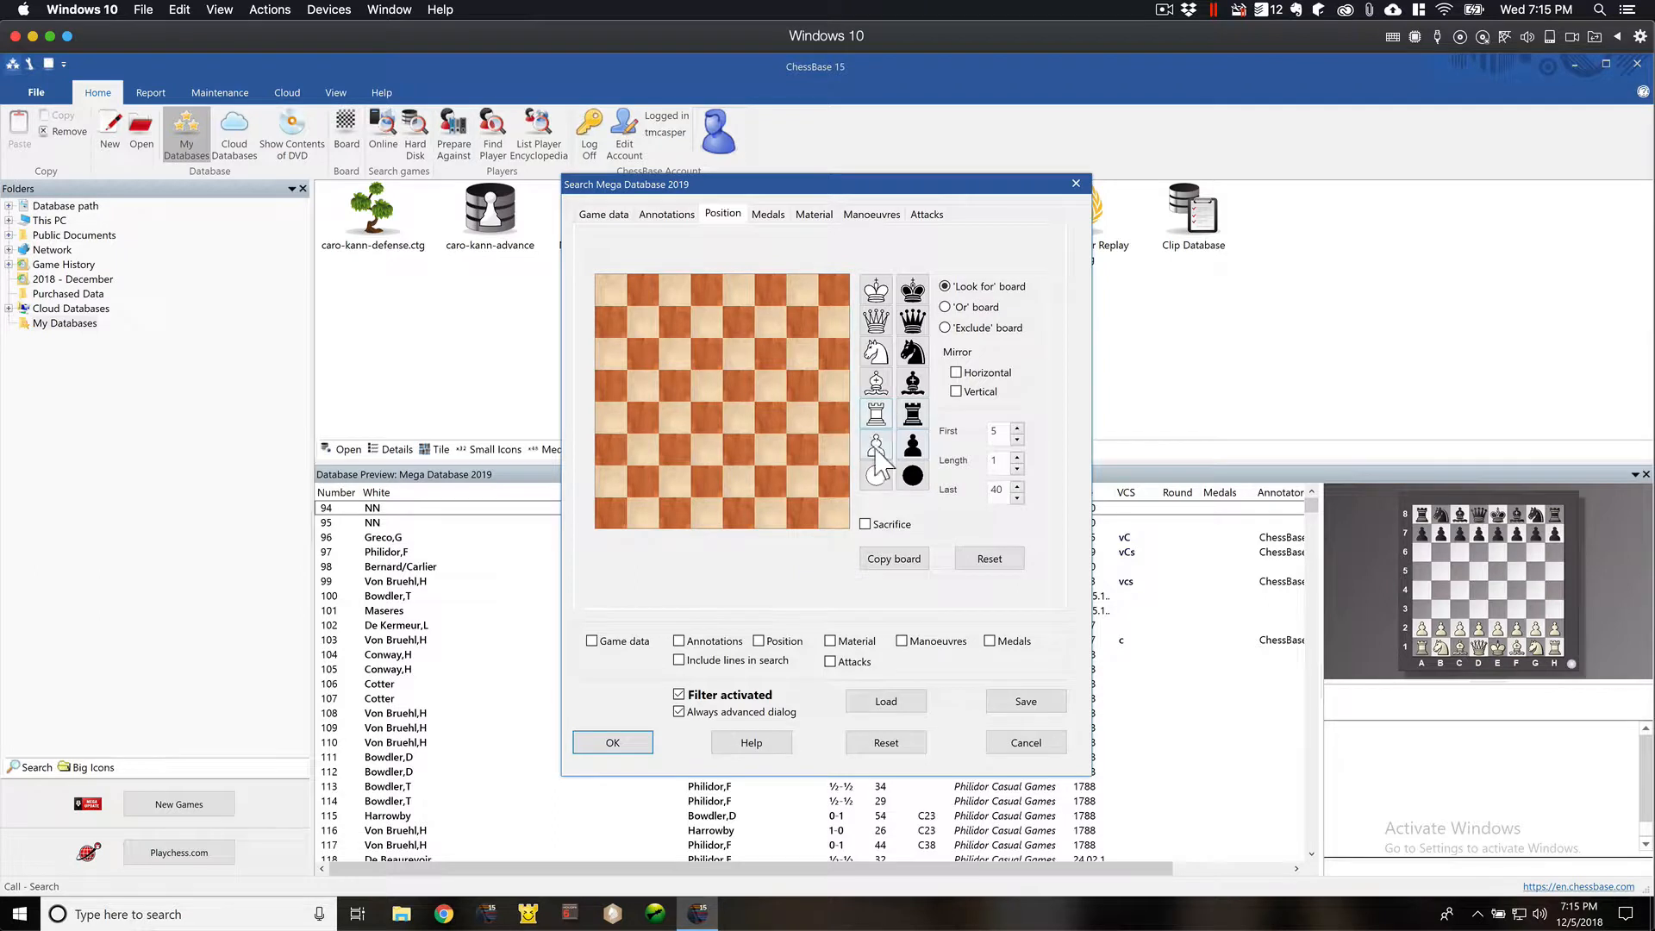
# - Try out white pawns on f2, g3 and h2 and a black pawn on d5, removing them again
pyautogui.click(877, 448)
pyautogui.click(771, 485)
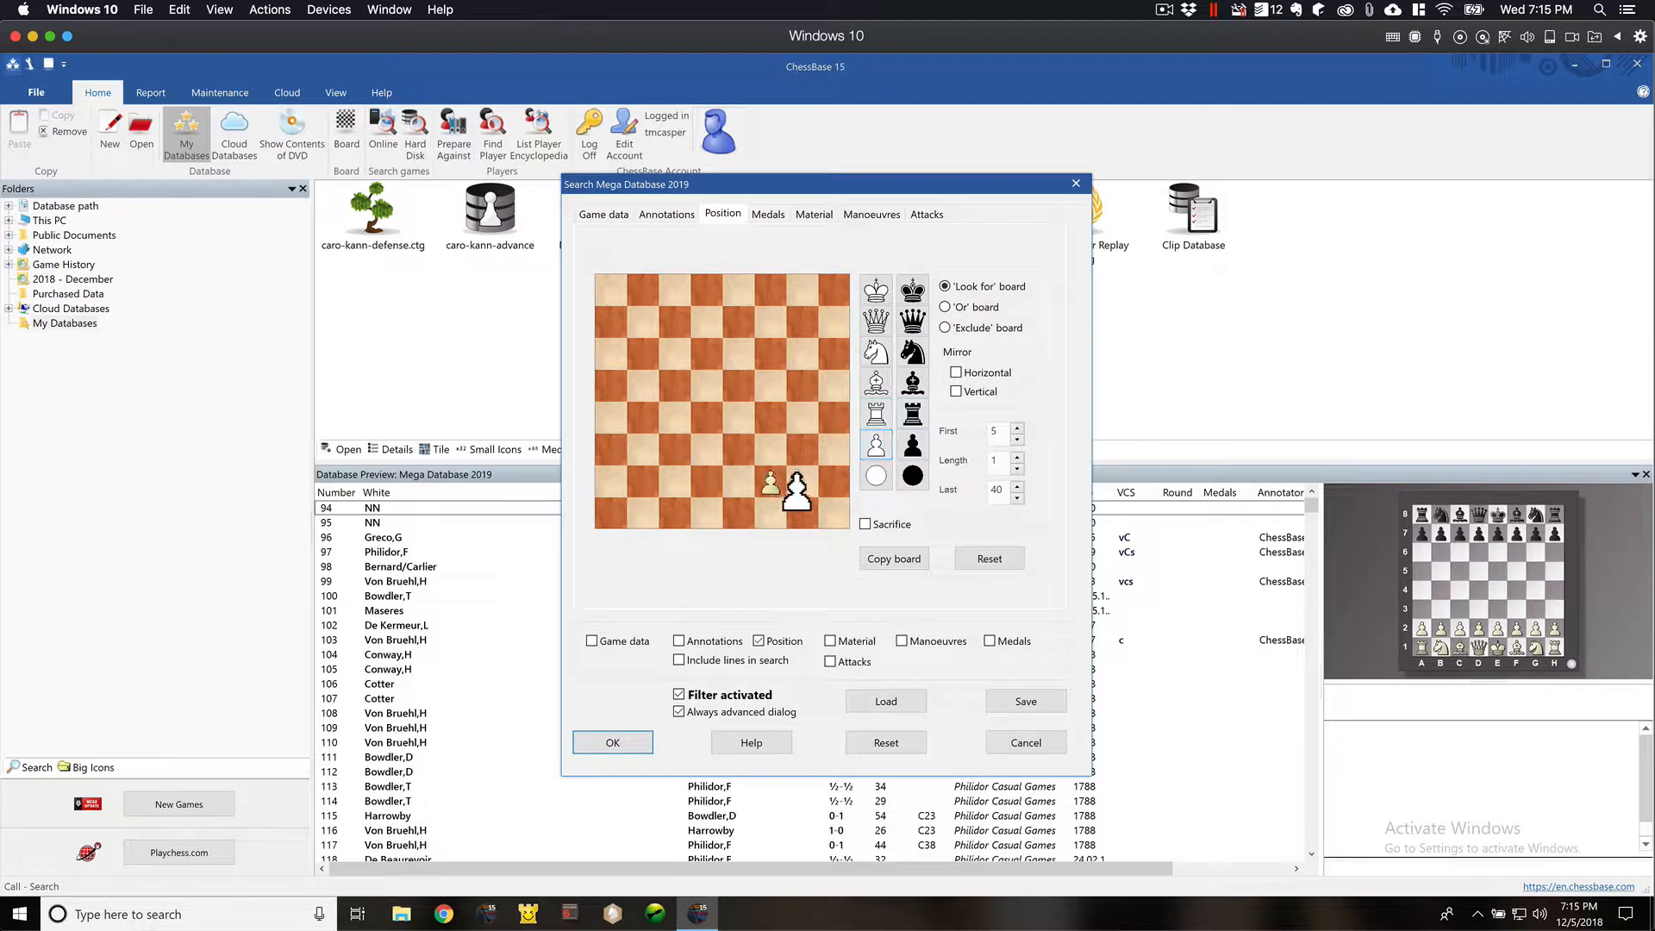
pyautogui.click(809, 453)
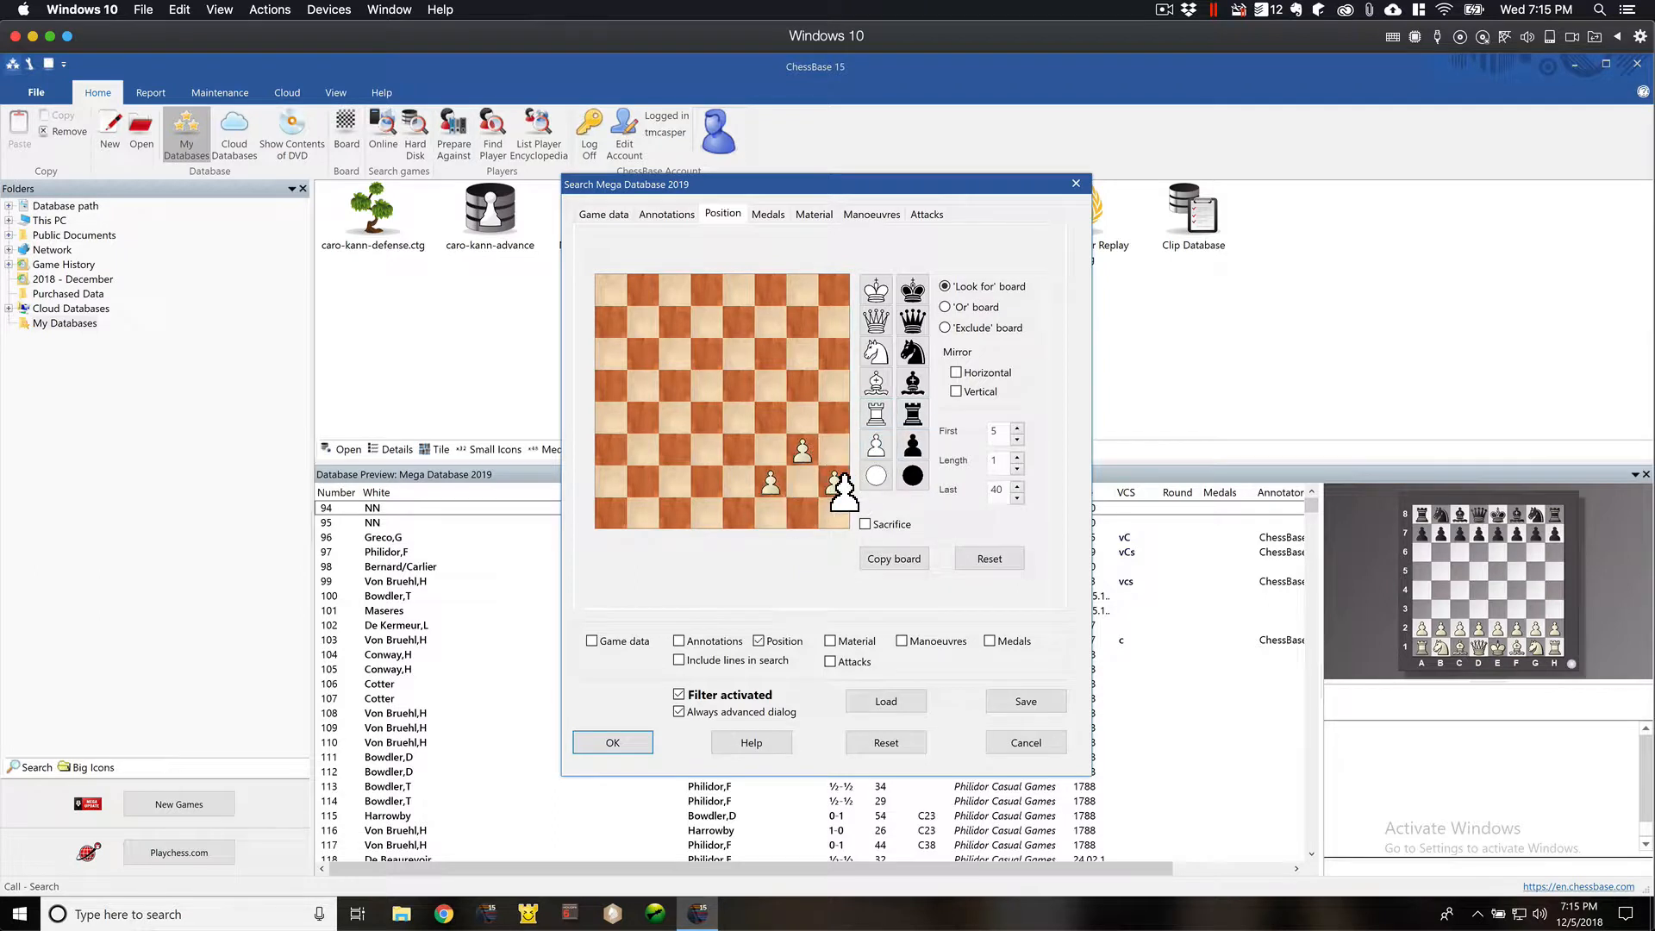
pyautogui.click(802, 454)
pyautogui.click(771, 485)
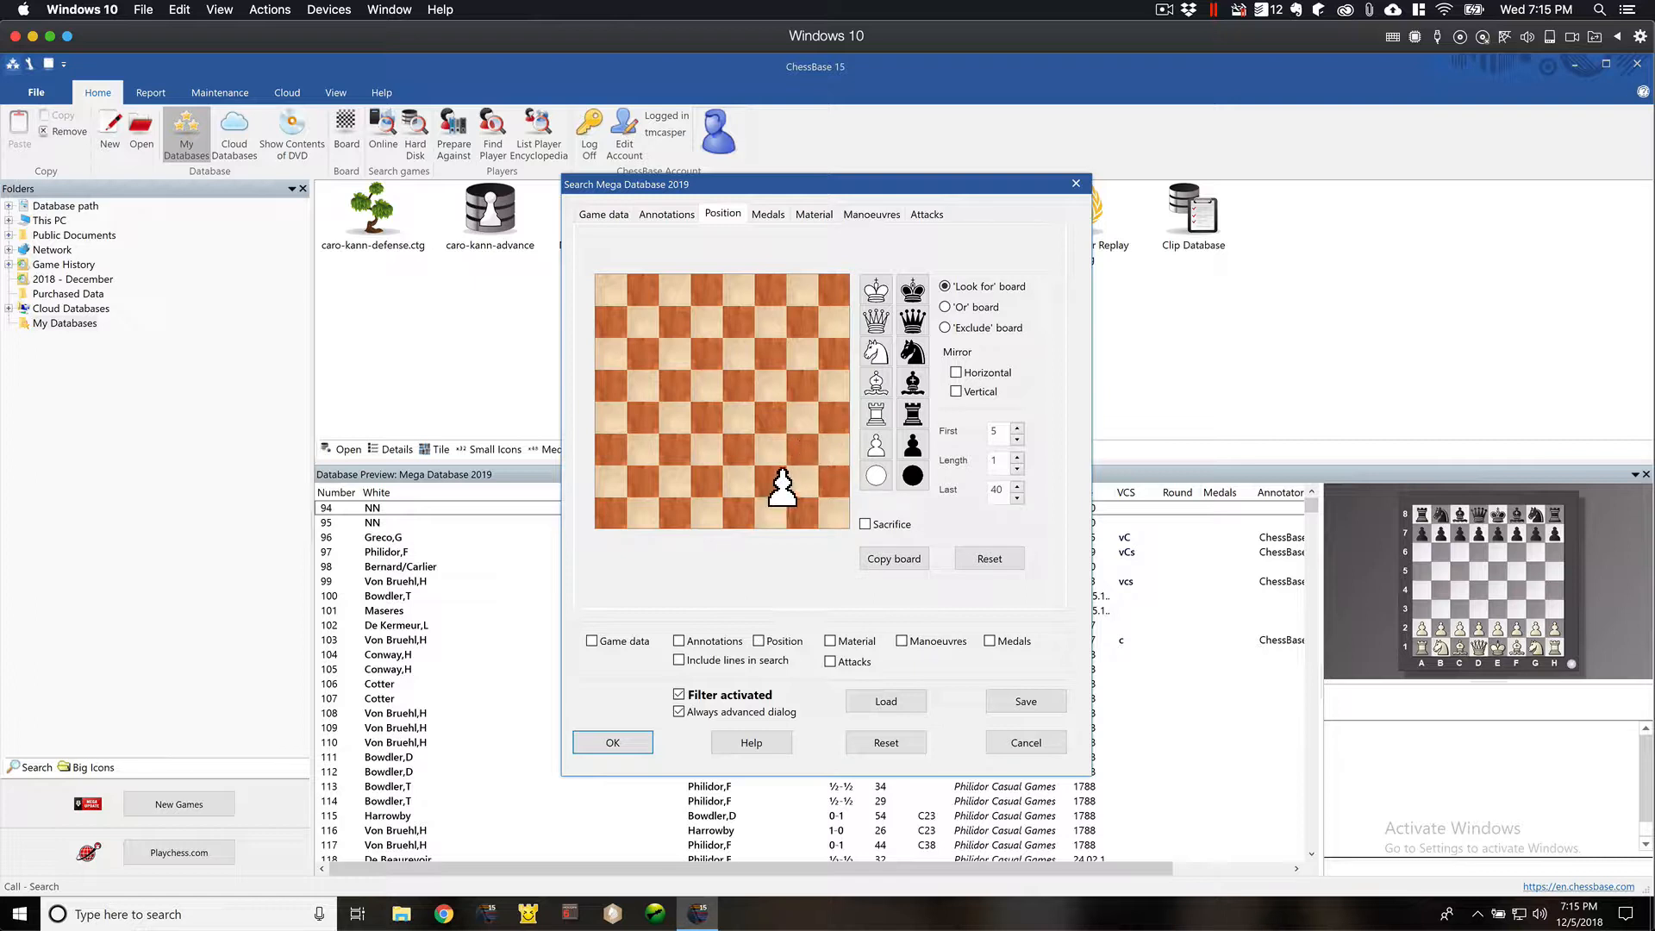
pyautogui.click(711, 388)
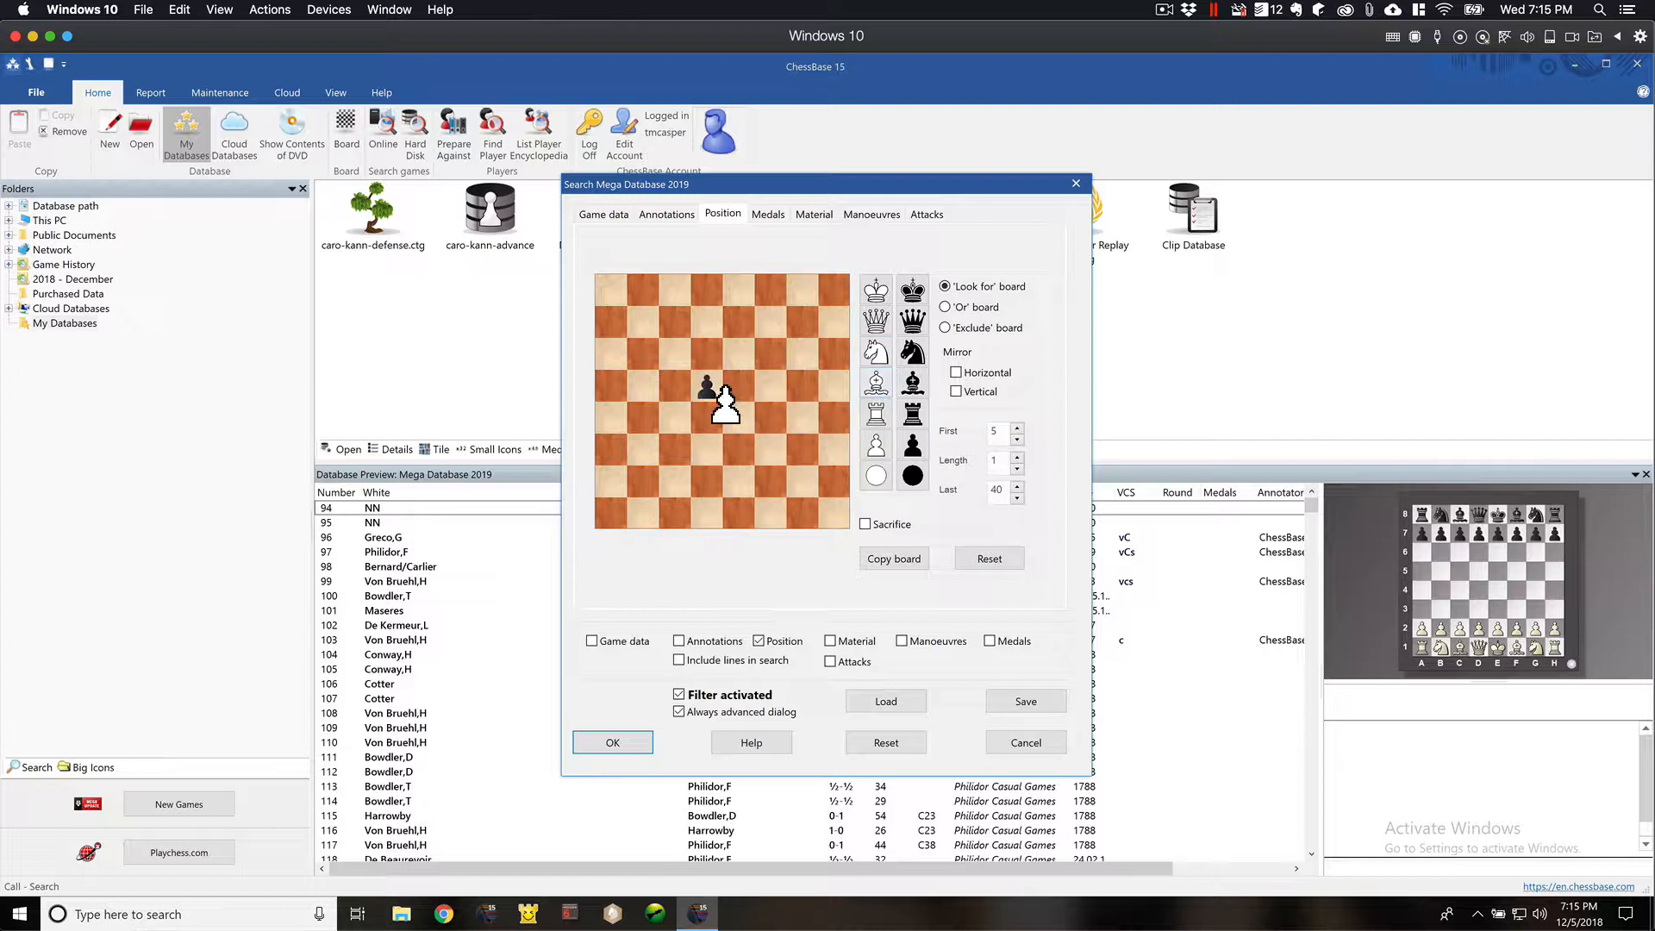
pyautogui.click(712, 386)
# - Set up white rooks on c1 and f1, the white king on g1 and a black knight on e2
pyautogui.click(876, 414)
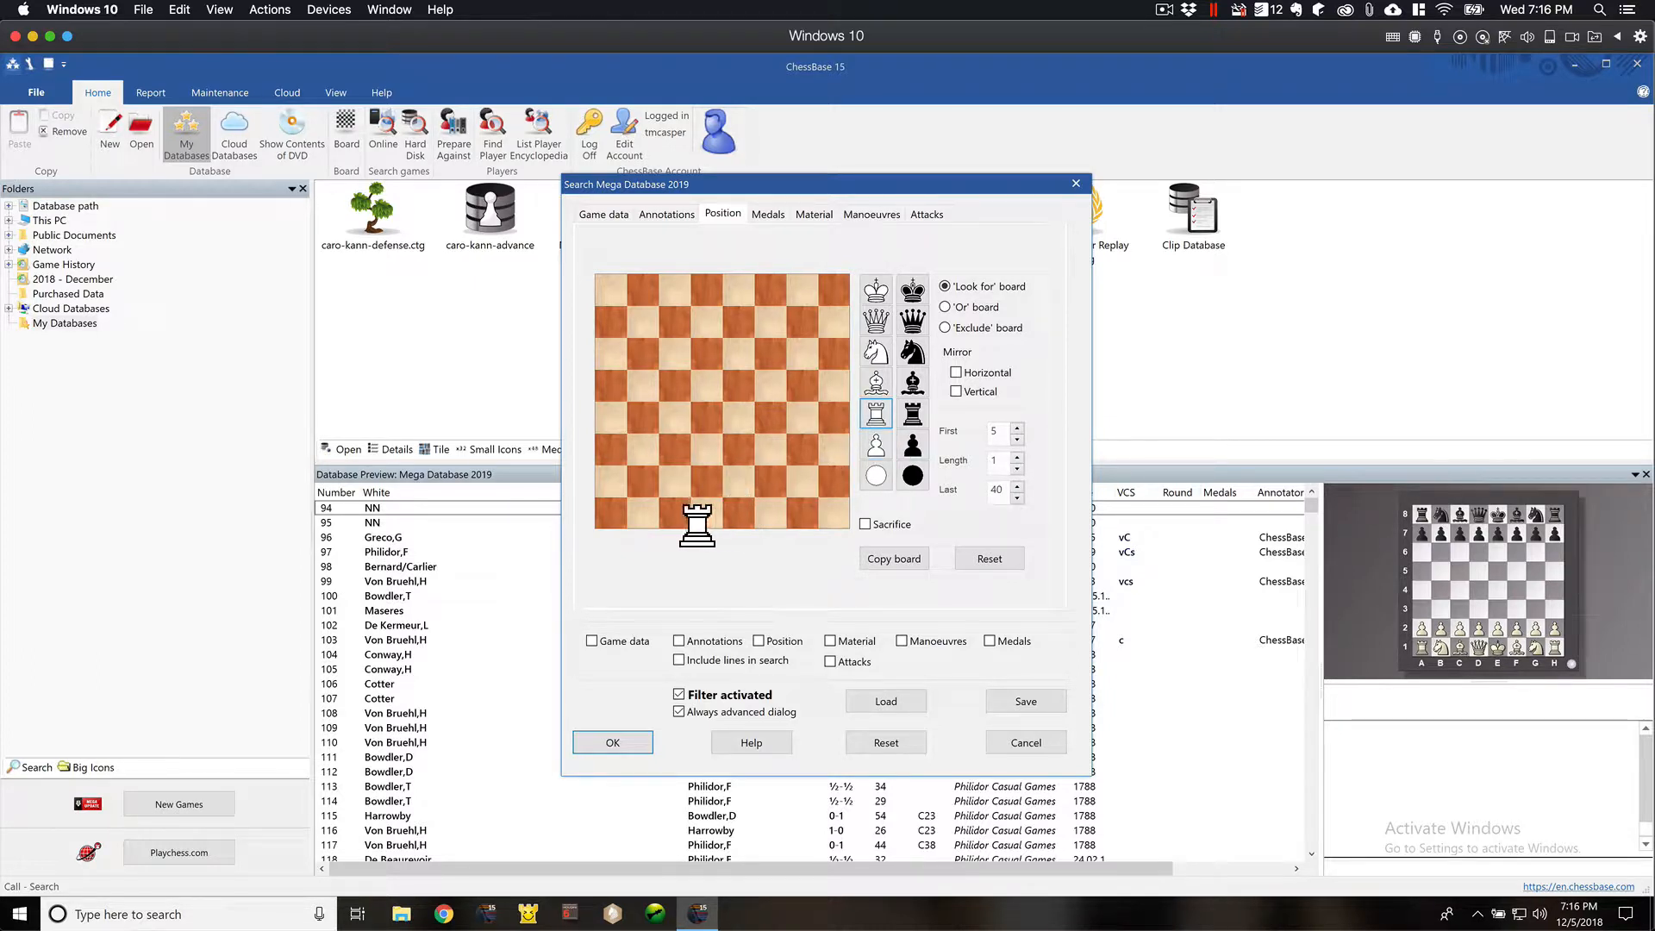
pyautogui.click(677, 517)
pyautogui.click(772, 518)
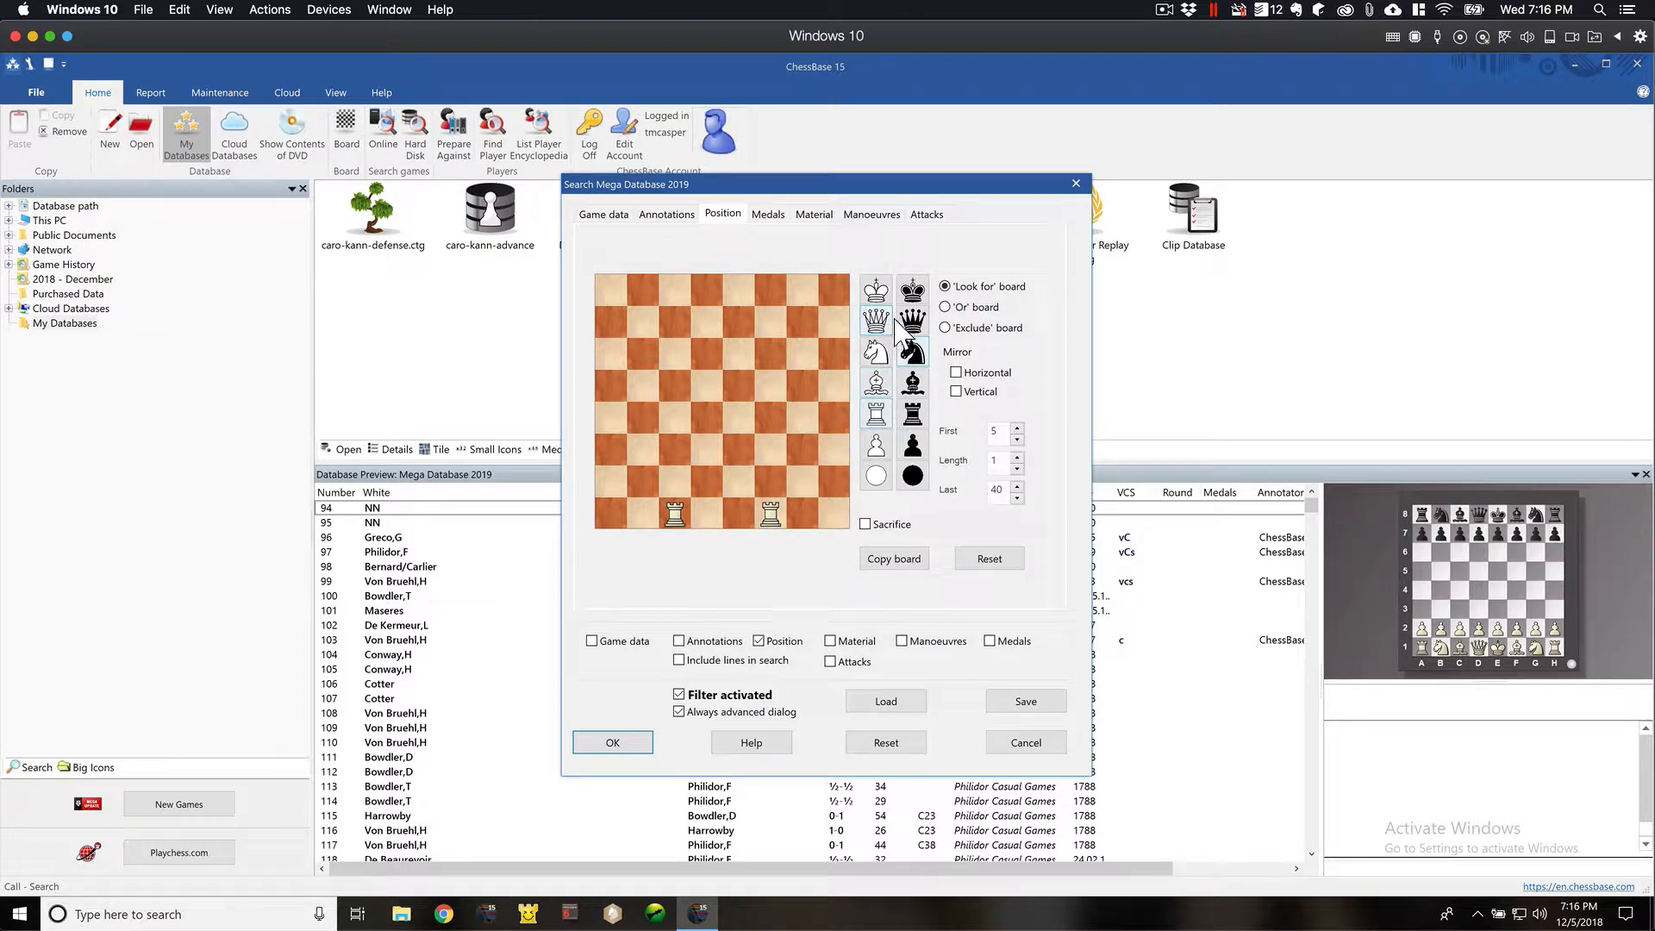
pyautogui.click(876, 290)
pyautogui.click(802, 515)
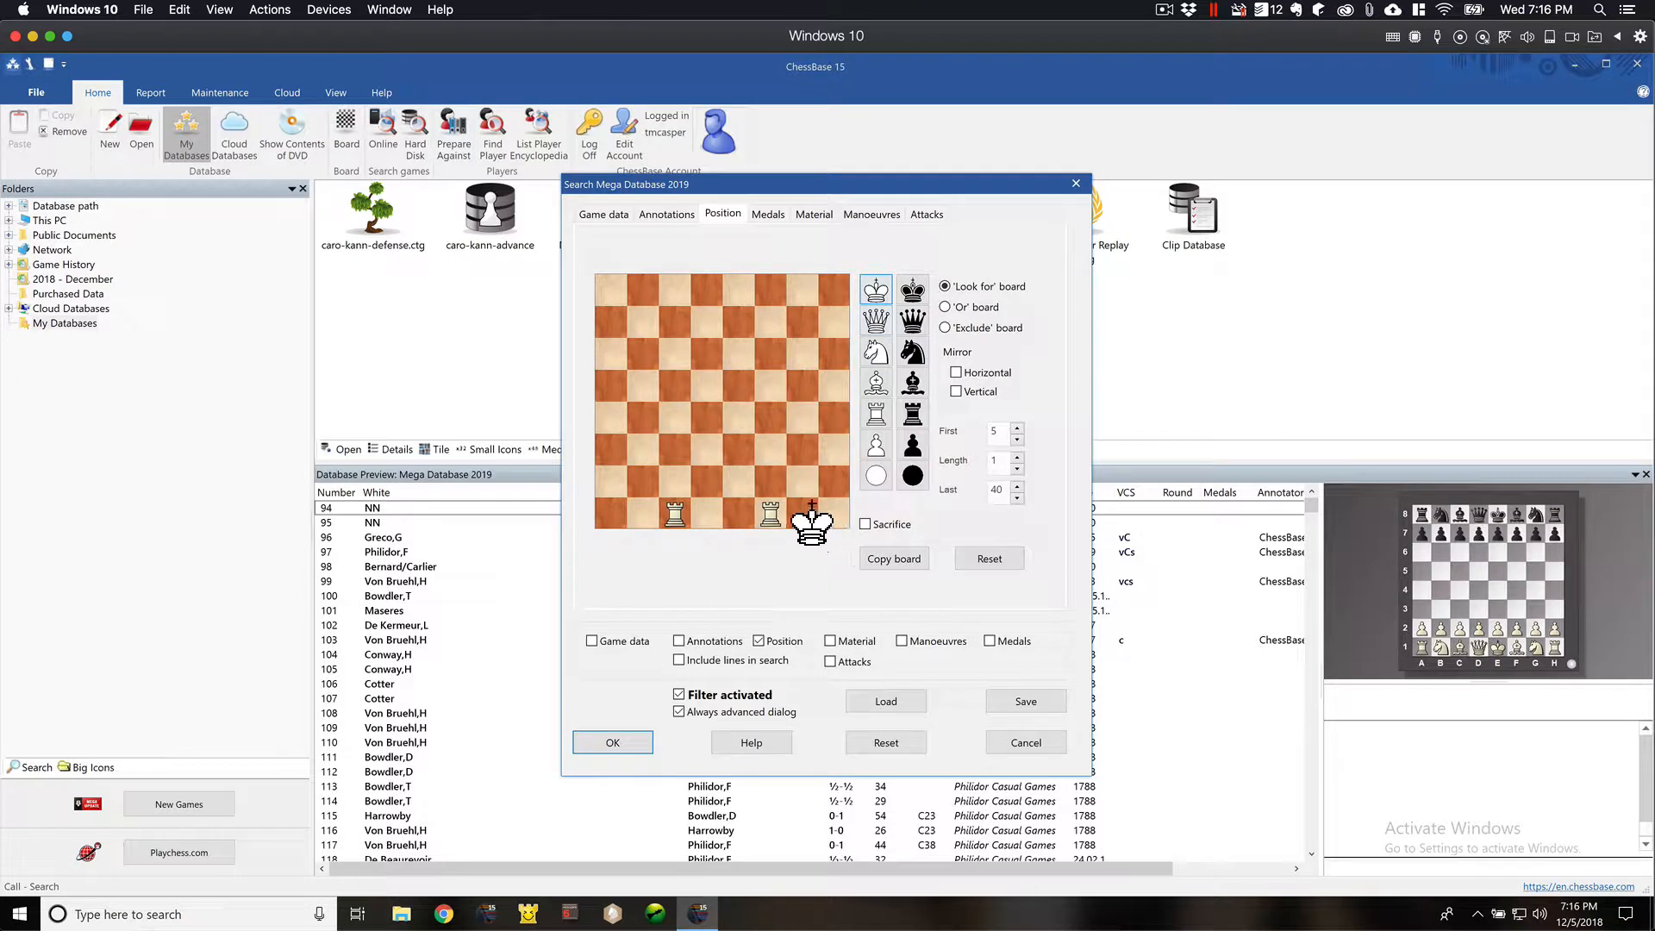
pyautogui.click(876, 445)
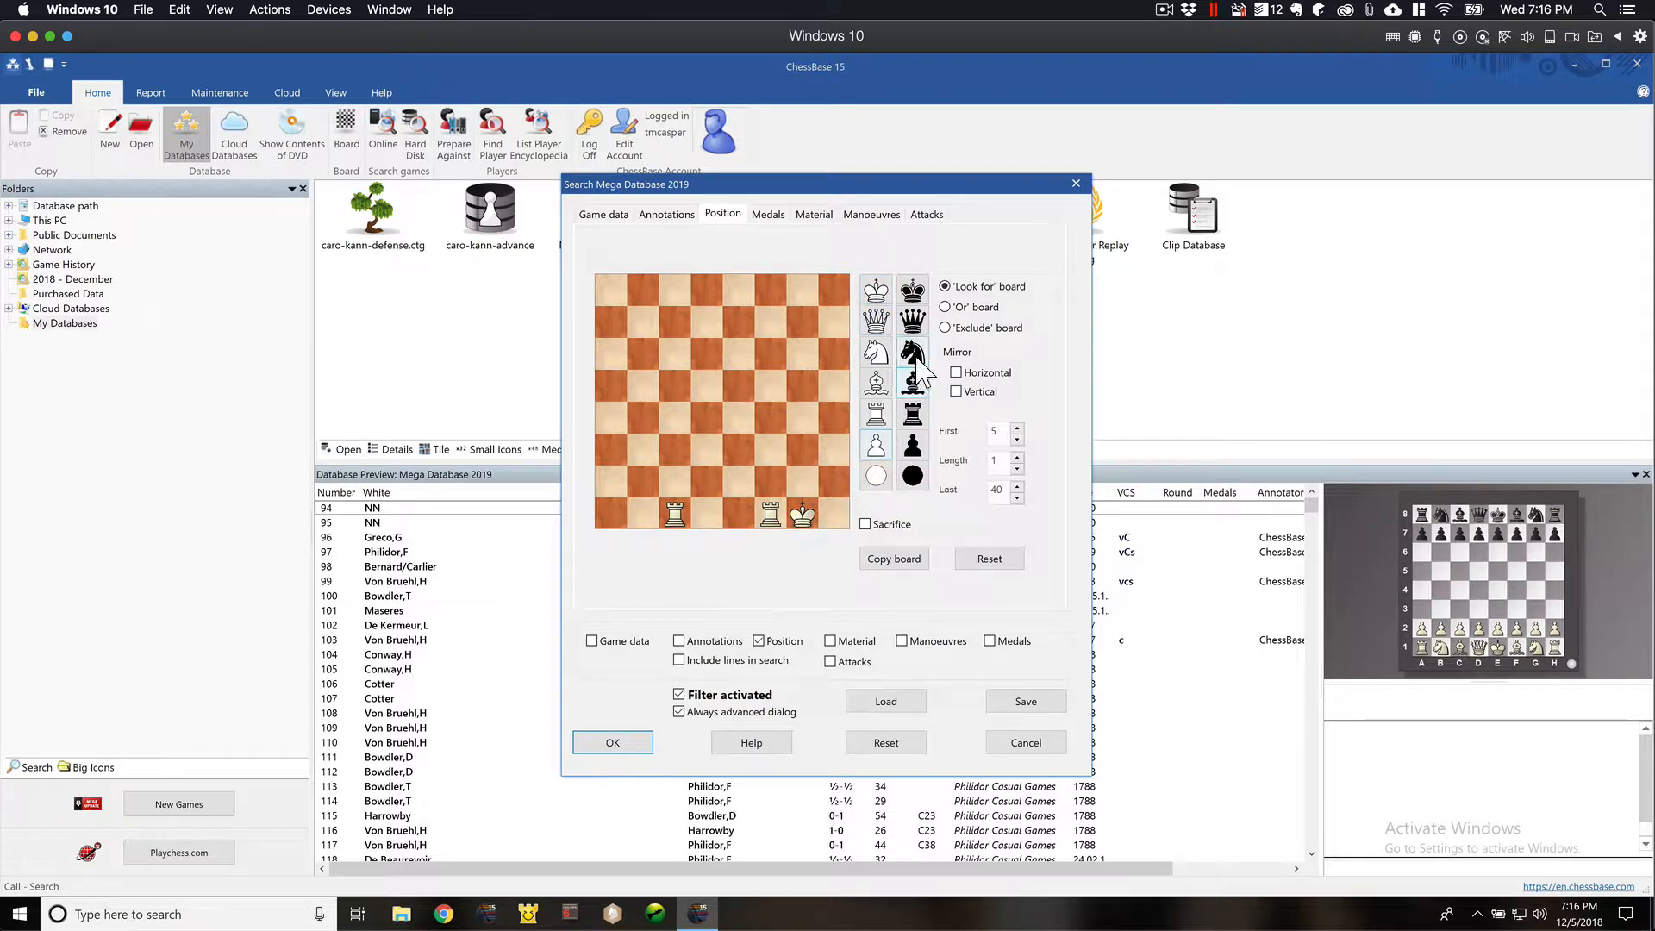
pyautogui.click(915, 357)
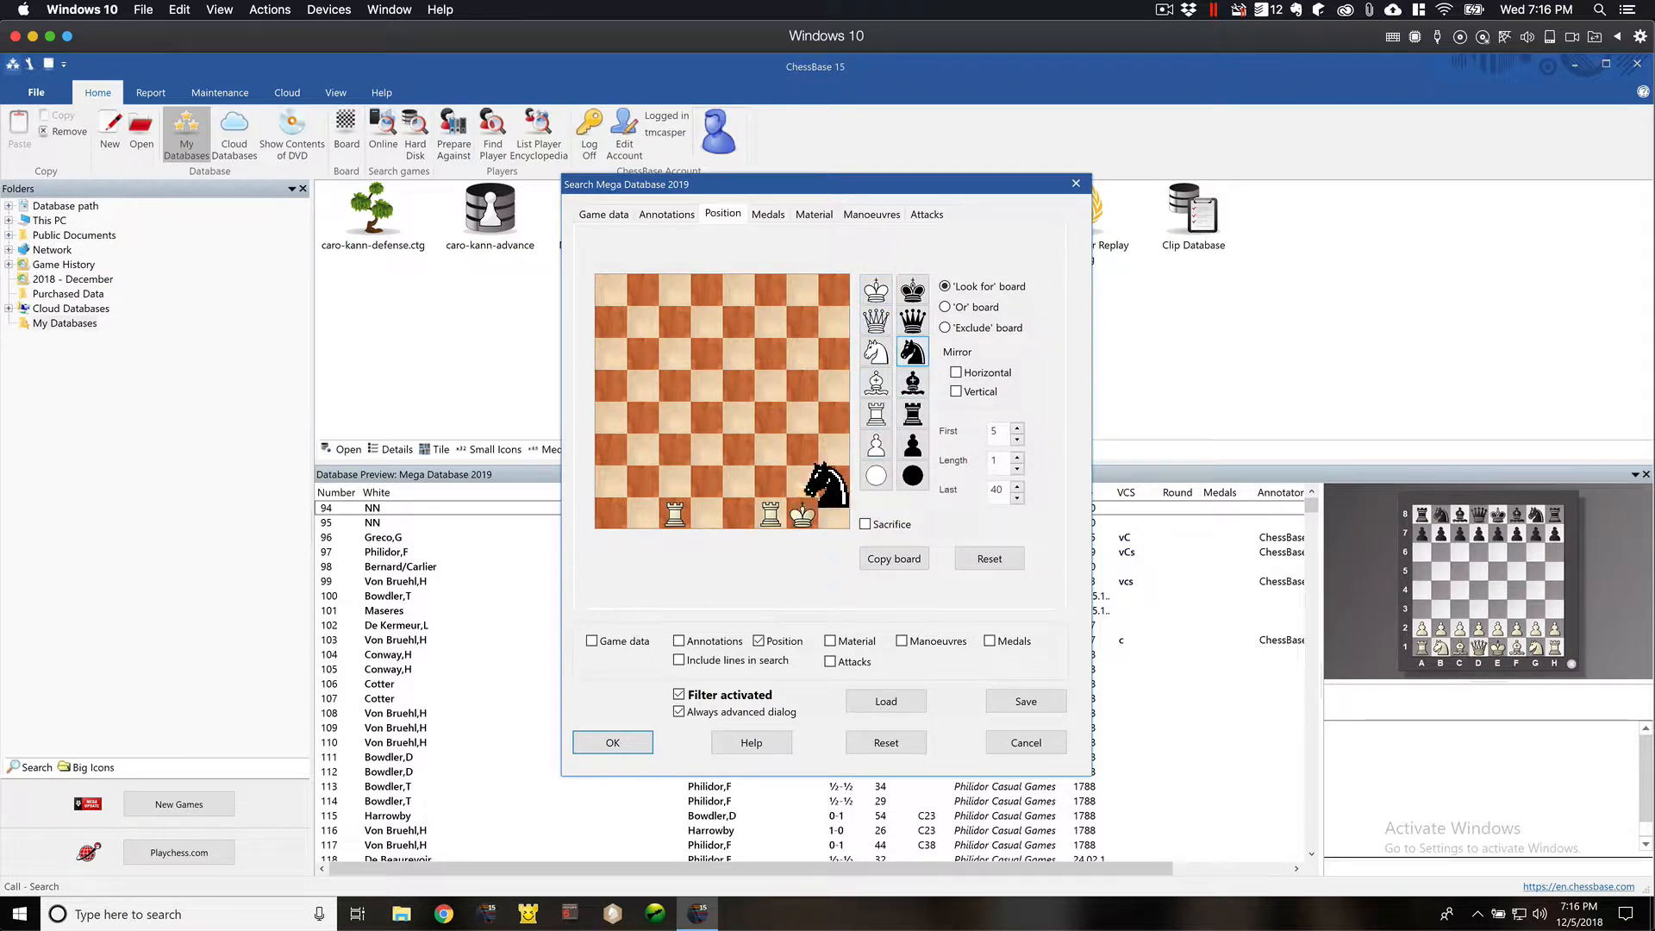
pyautogui.click(739, 481)
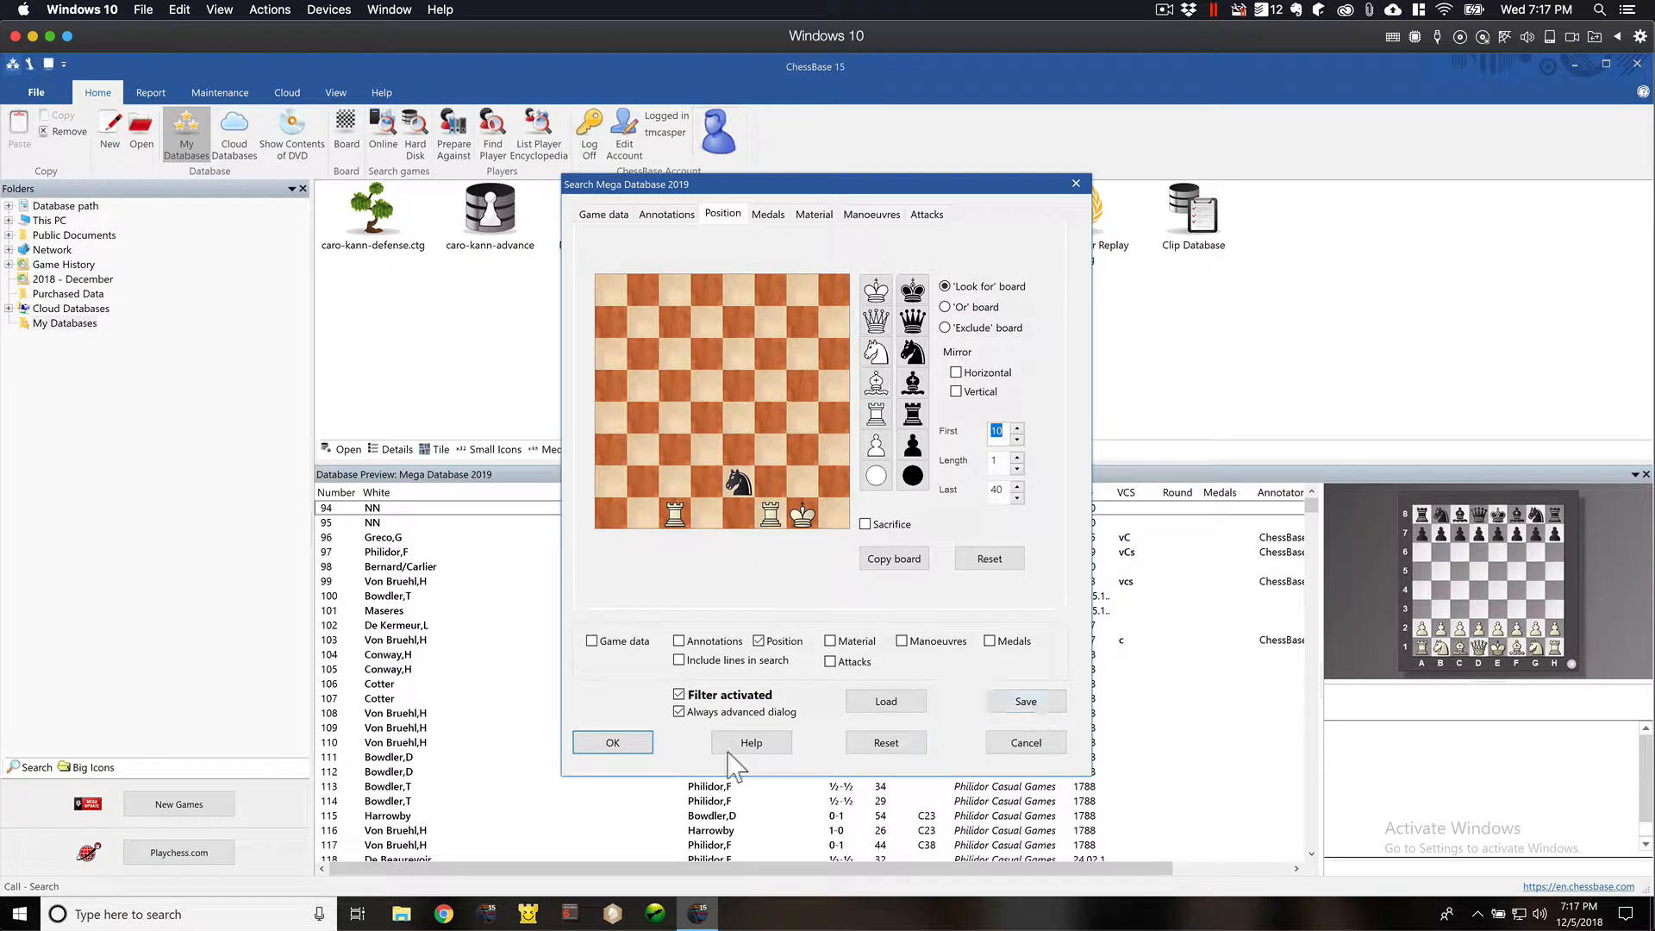
# - Run the position search with the first move set to 10 and browse to the end of the found games
pyautogui.click(613, 743)
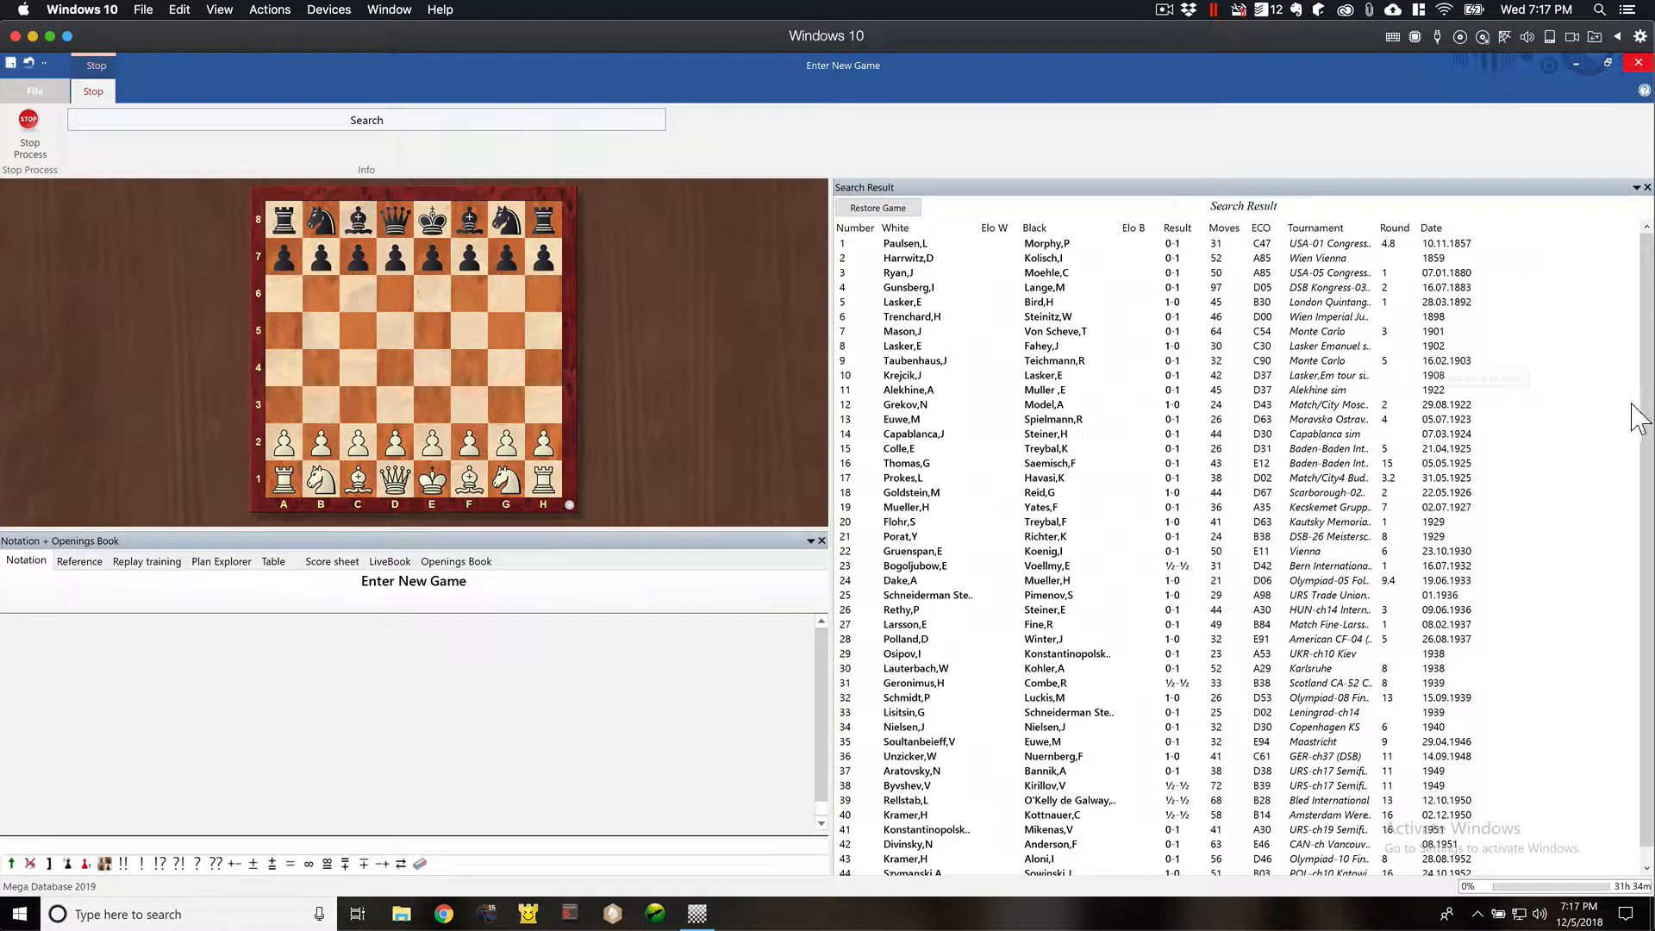
pyautogui.scroll(-2, 1513, 530)
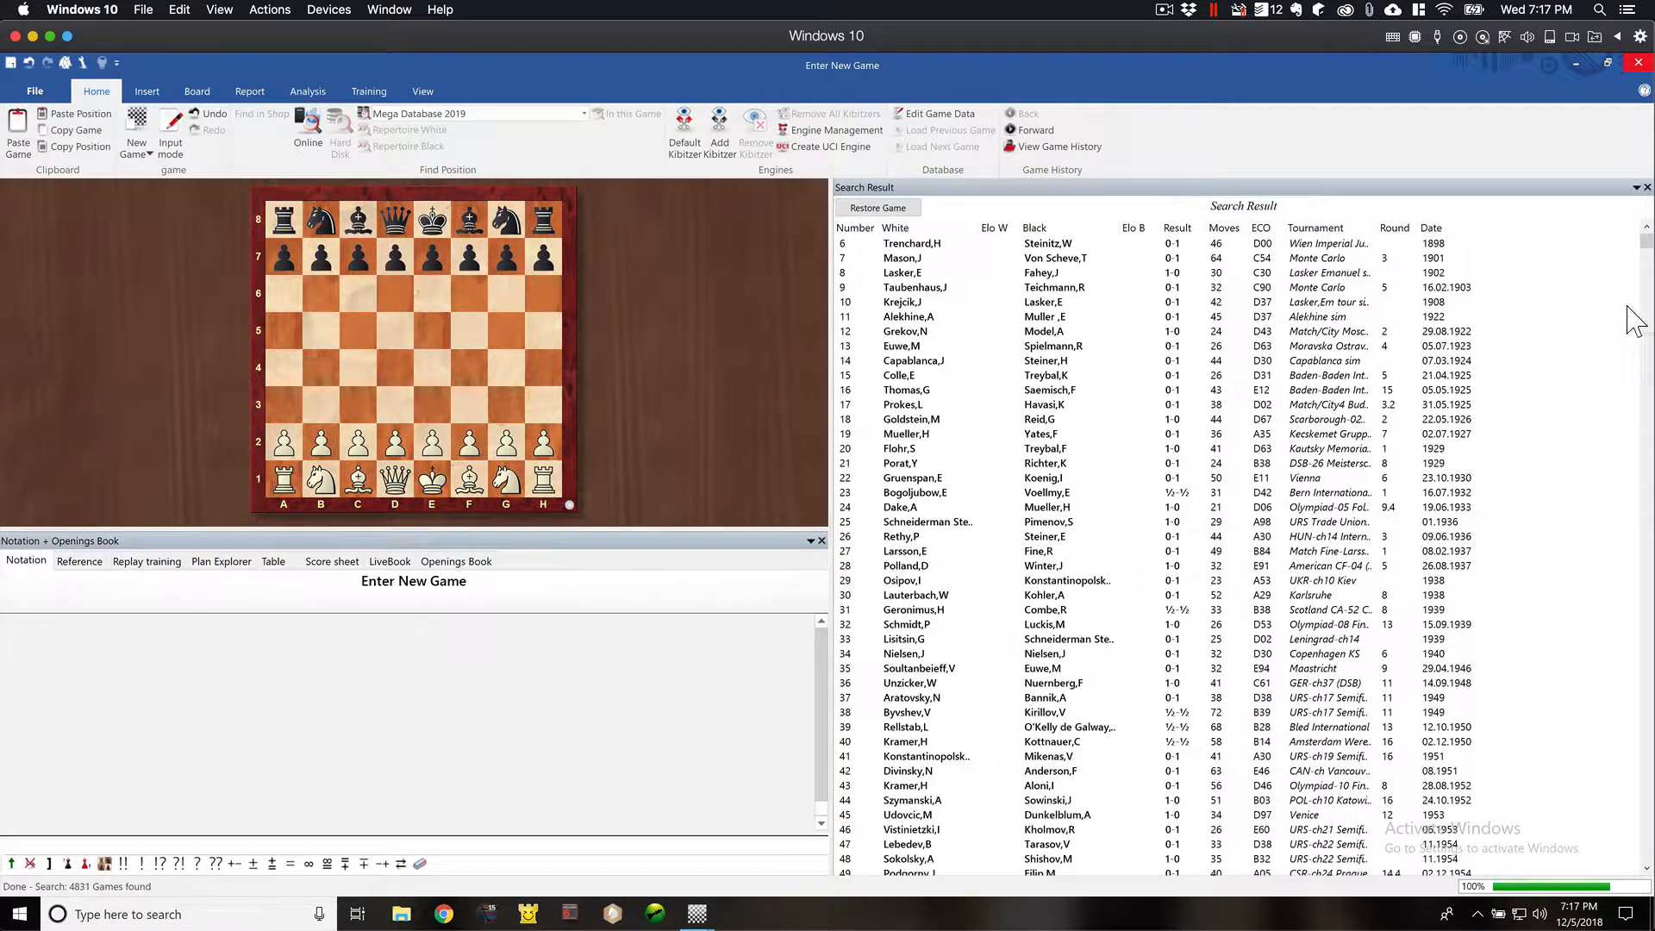
pyautogui.moveTo(1649, 250); pyautogui.dragTo(1618, 851)
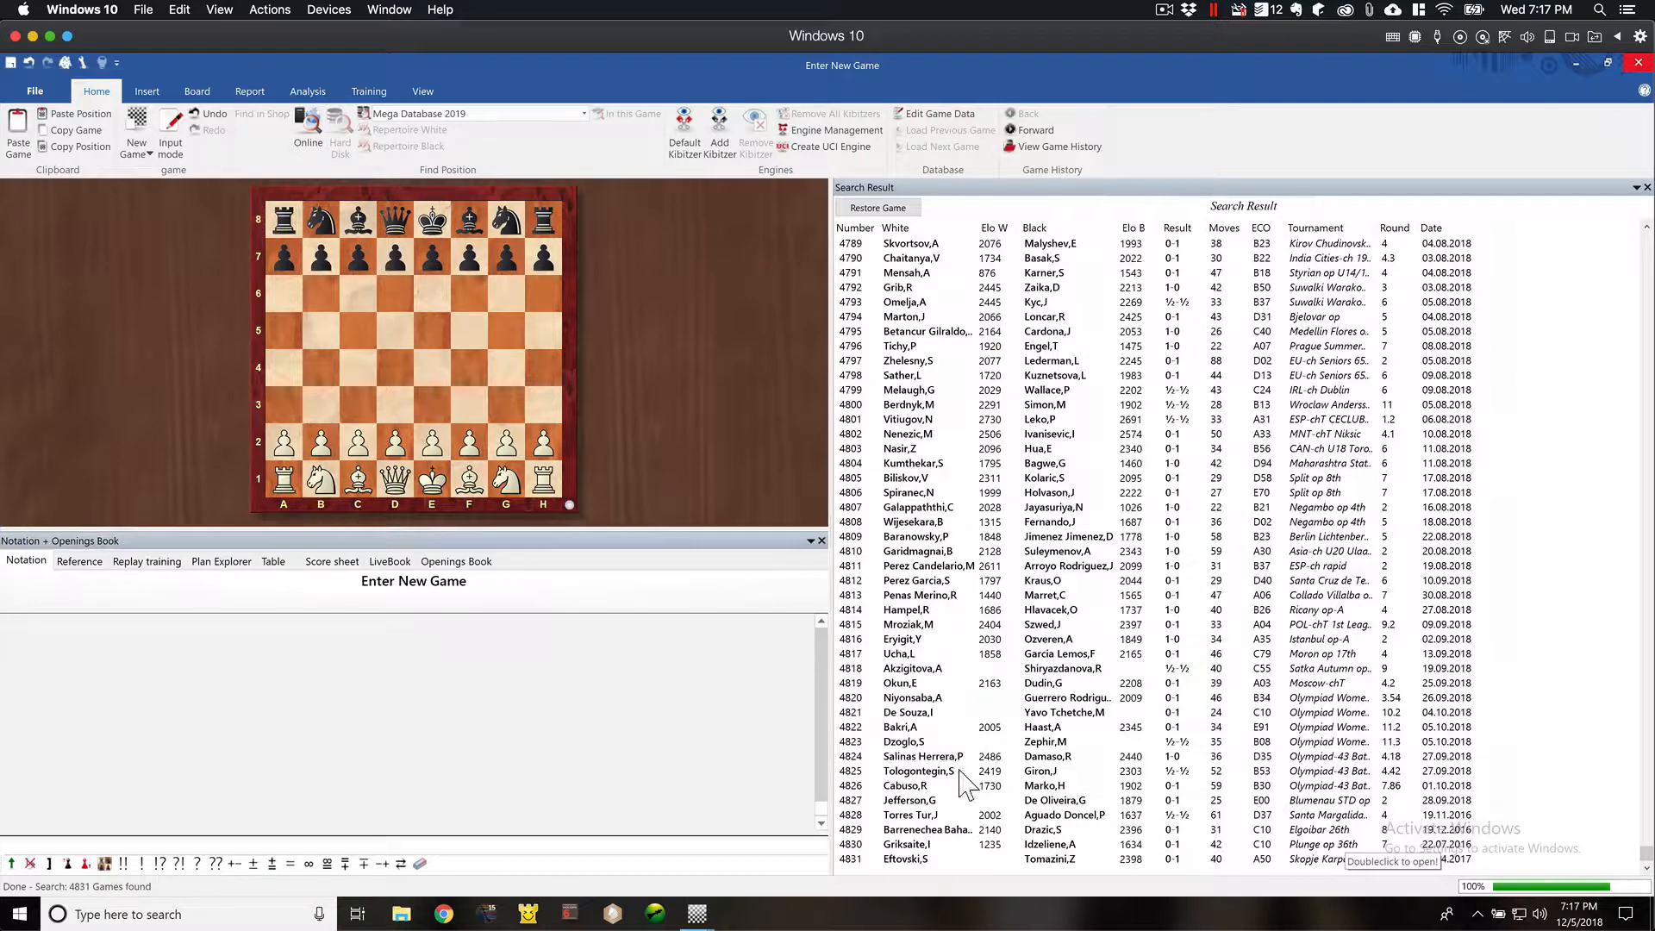
# - Open game 4807 from Negambo op 4th and step between 18...Ne2+ and 19.Bxe2
pyautogui.doubleClick(916, 509)
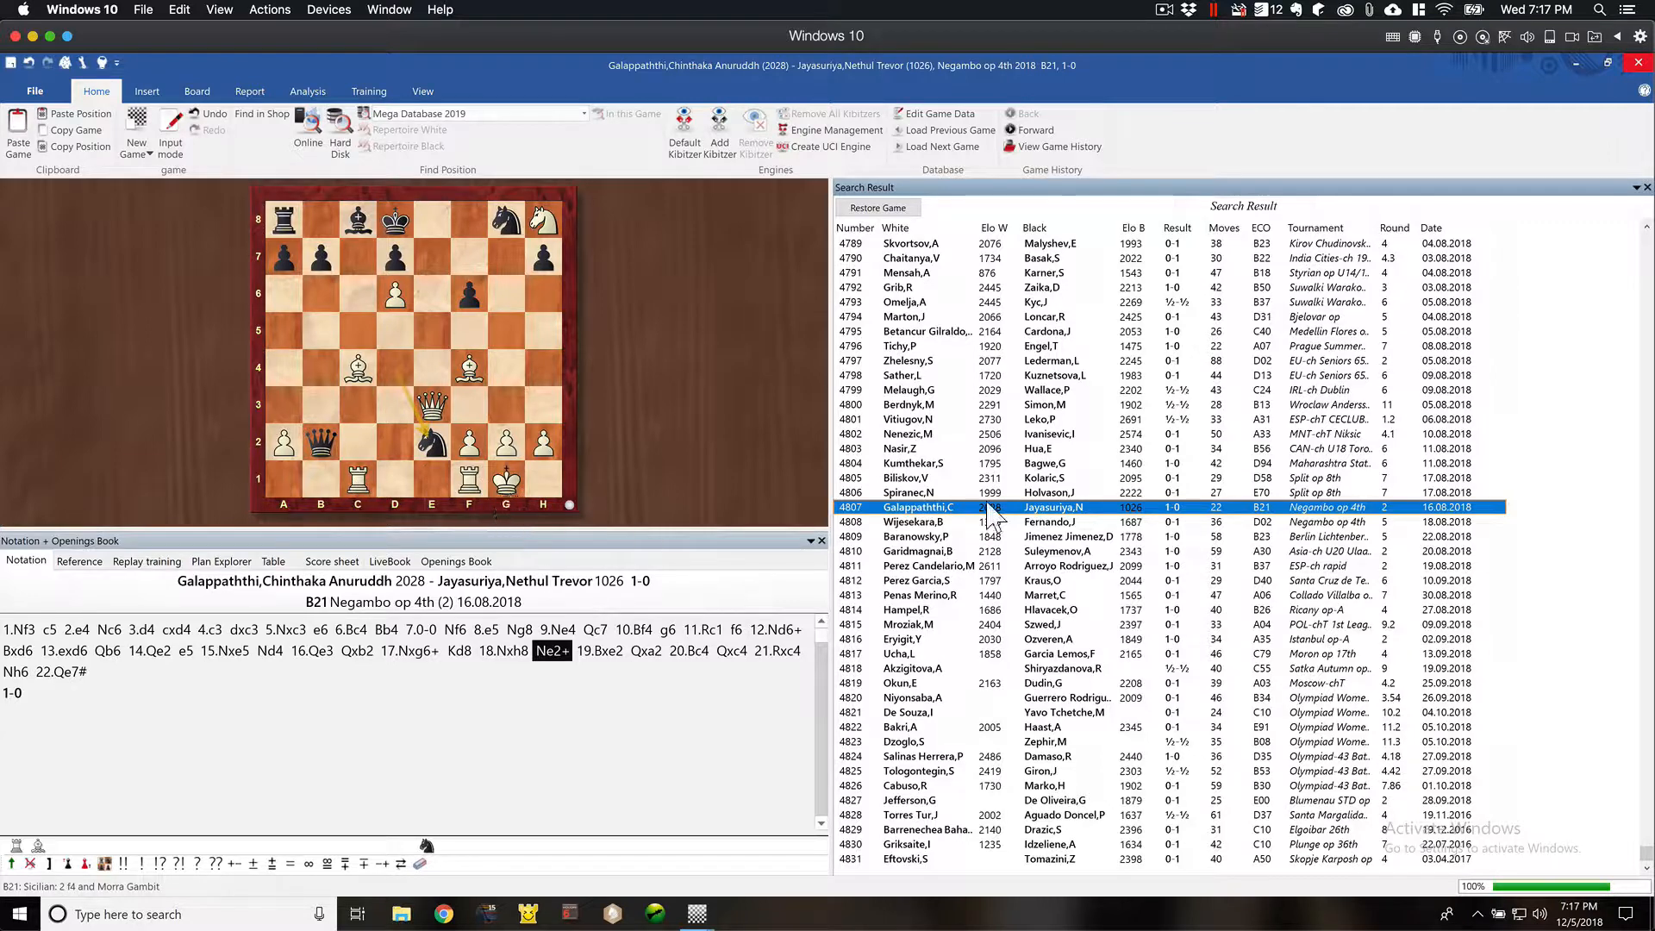
pyautogui.press('Right')
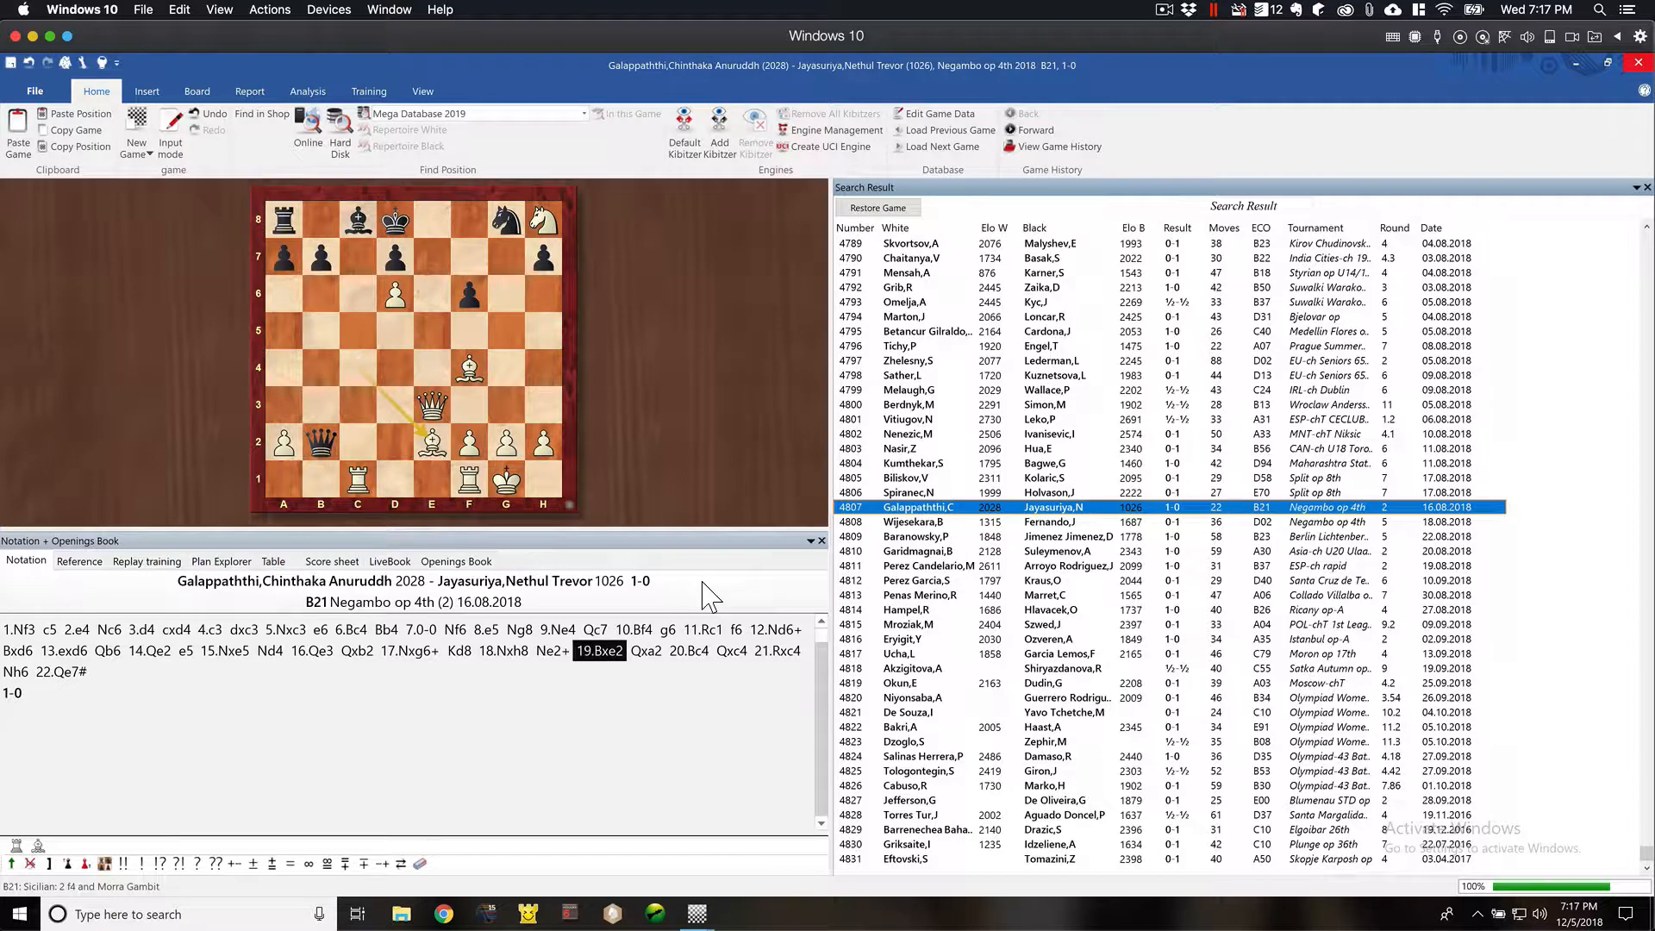
pyautogui.press('Left')
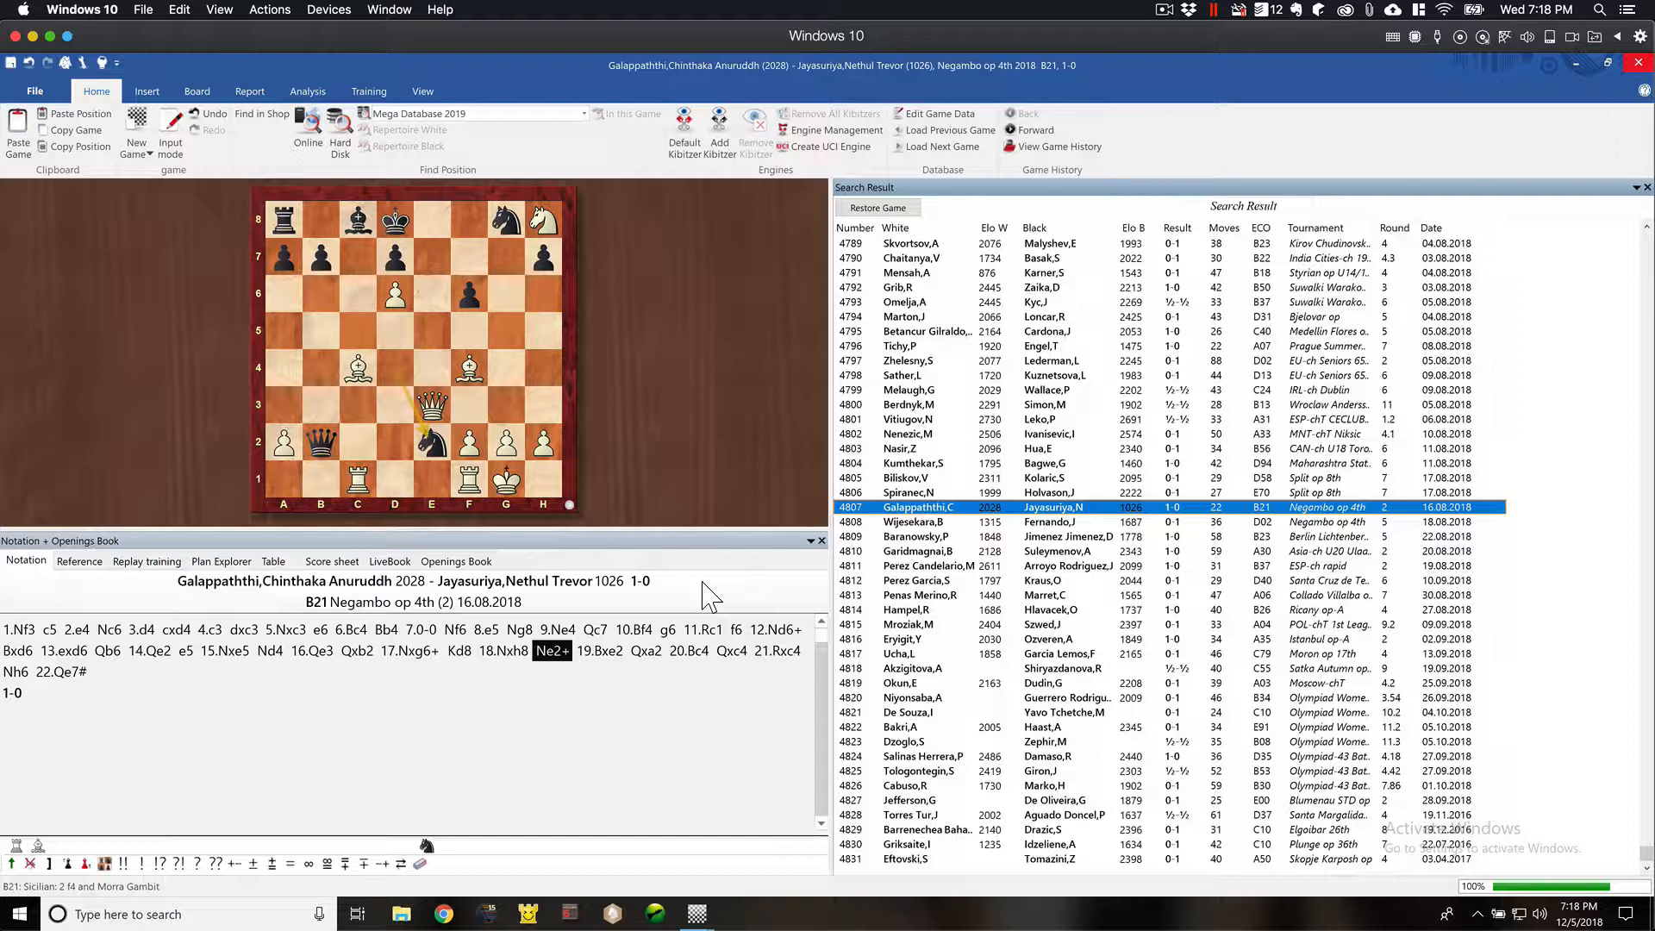
pyautogui.press('Right')
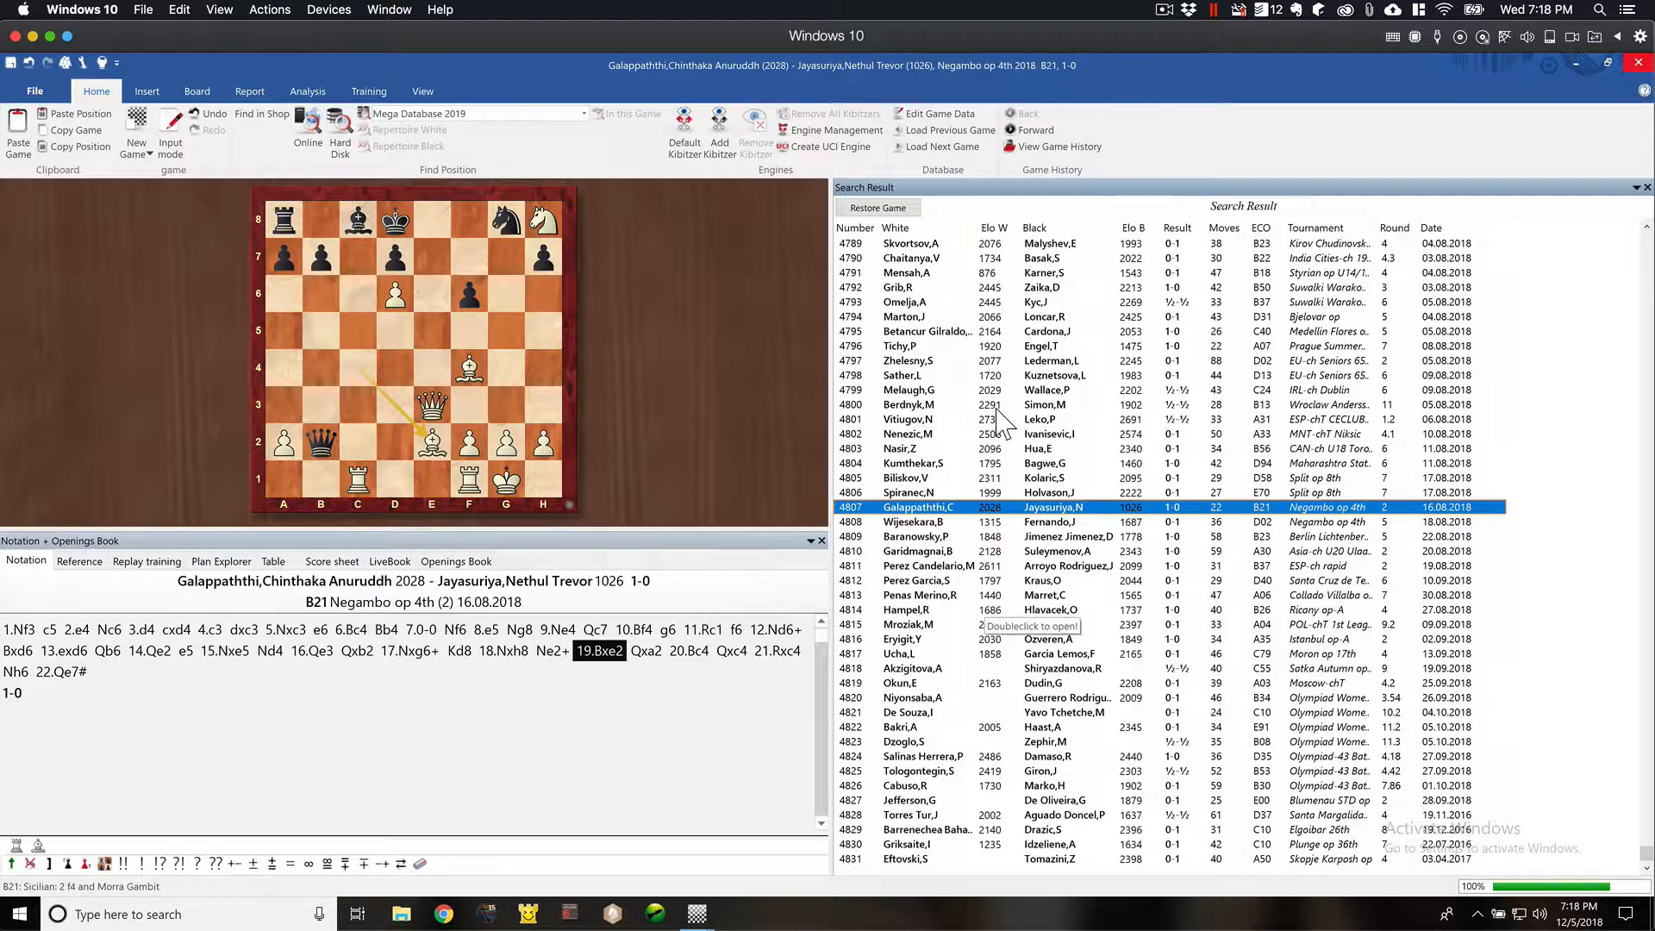
# - Open game 4797 from the EU-ch Seniors 65, step forward to 26...Nxc1, and close the game window
pyautogui.doubleClick(920, 363)
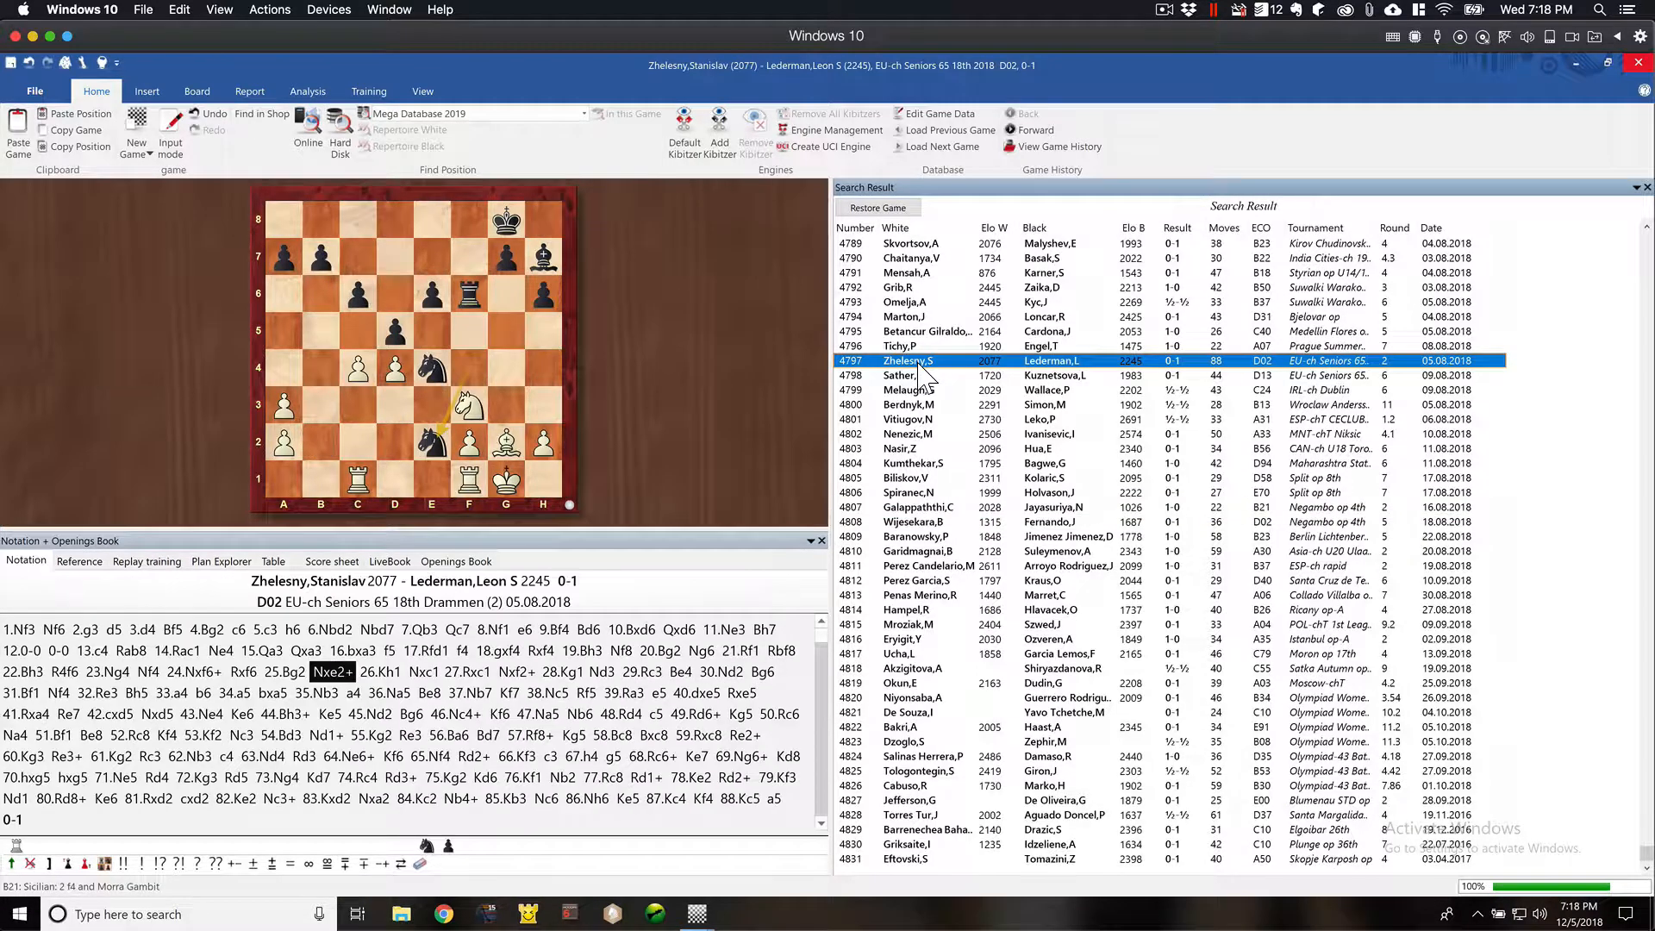
pyautogui.press('Right')
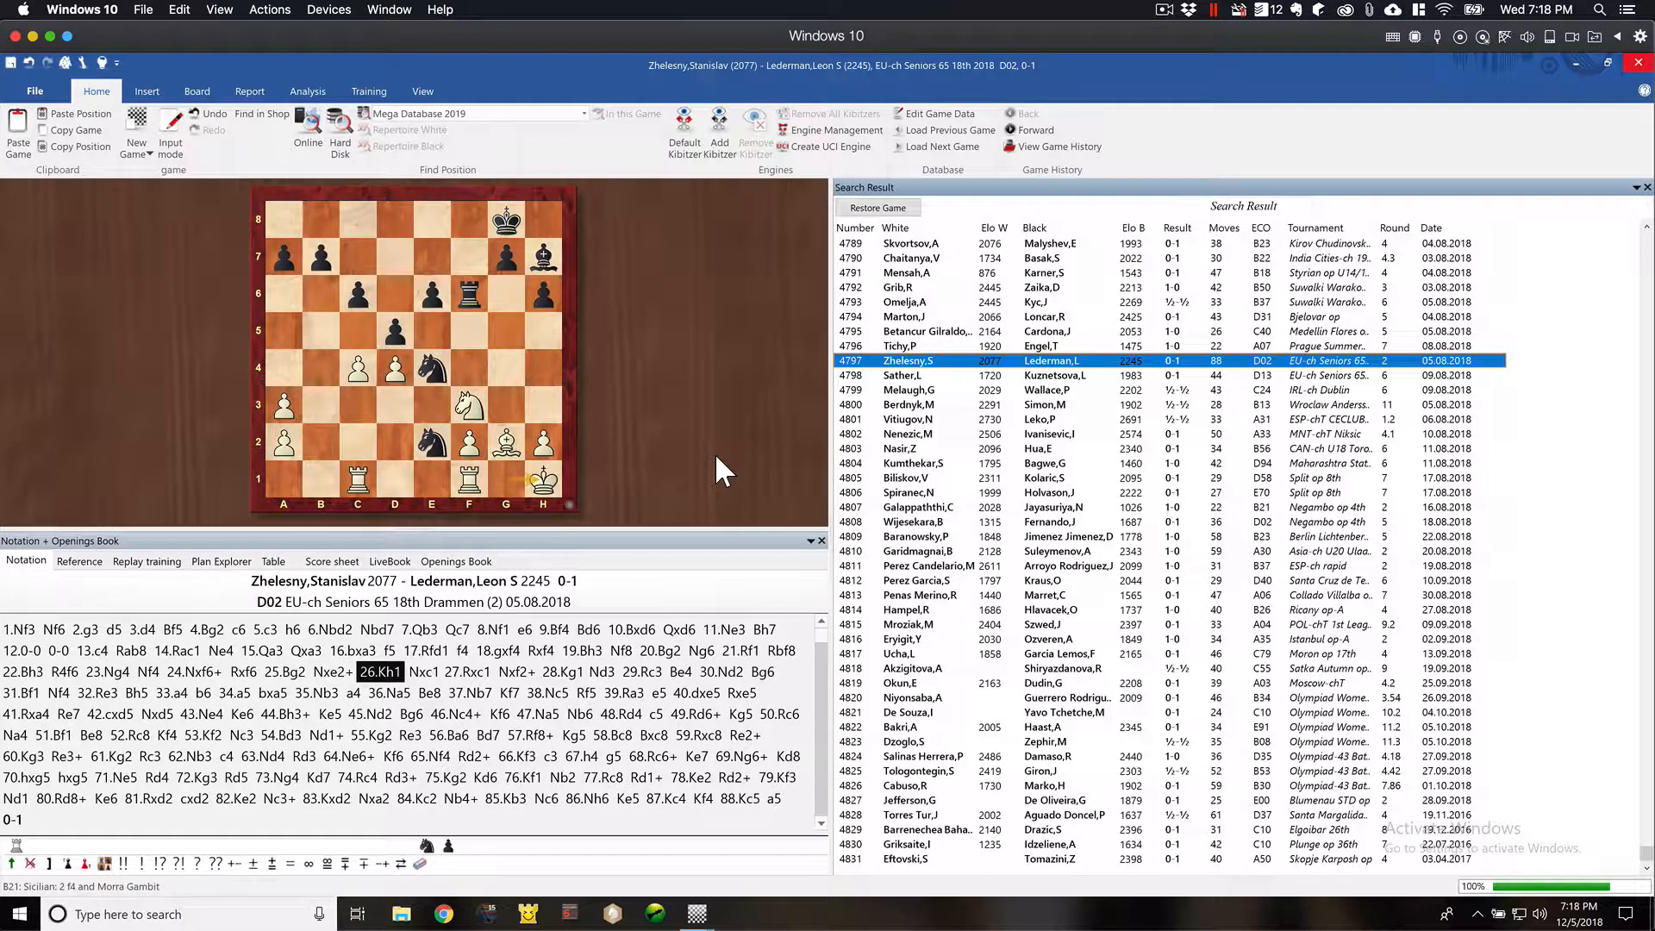
pyautogui.press('Right')
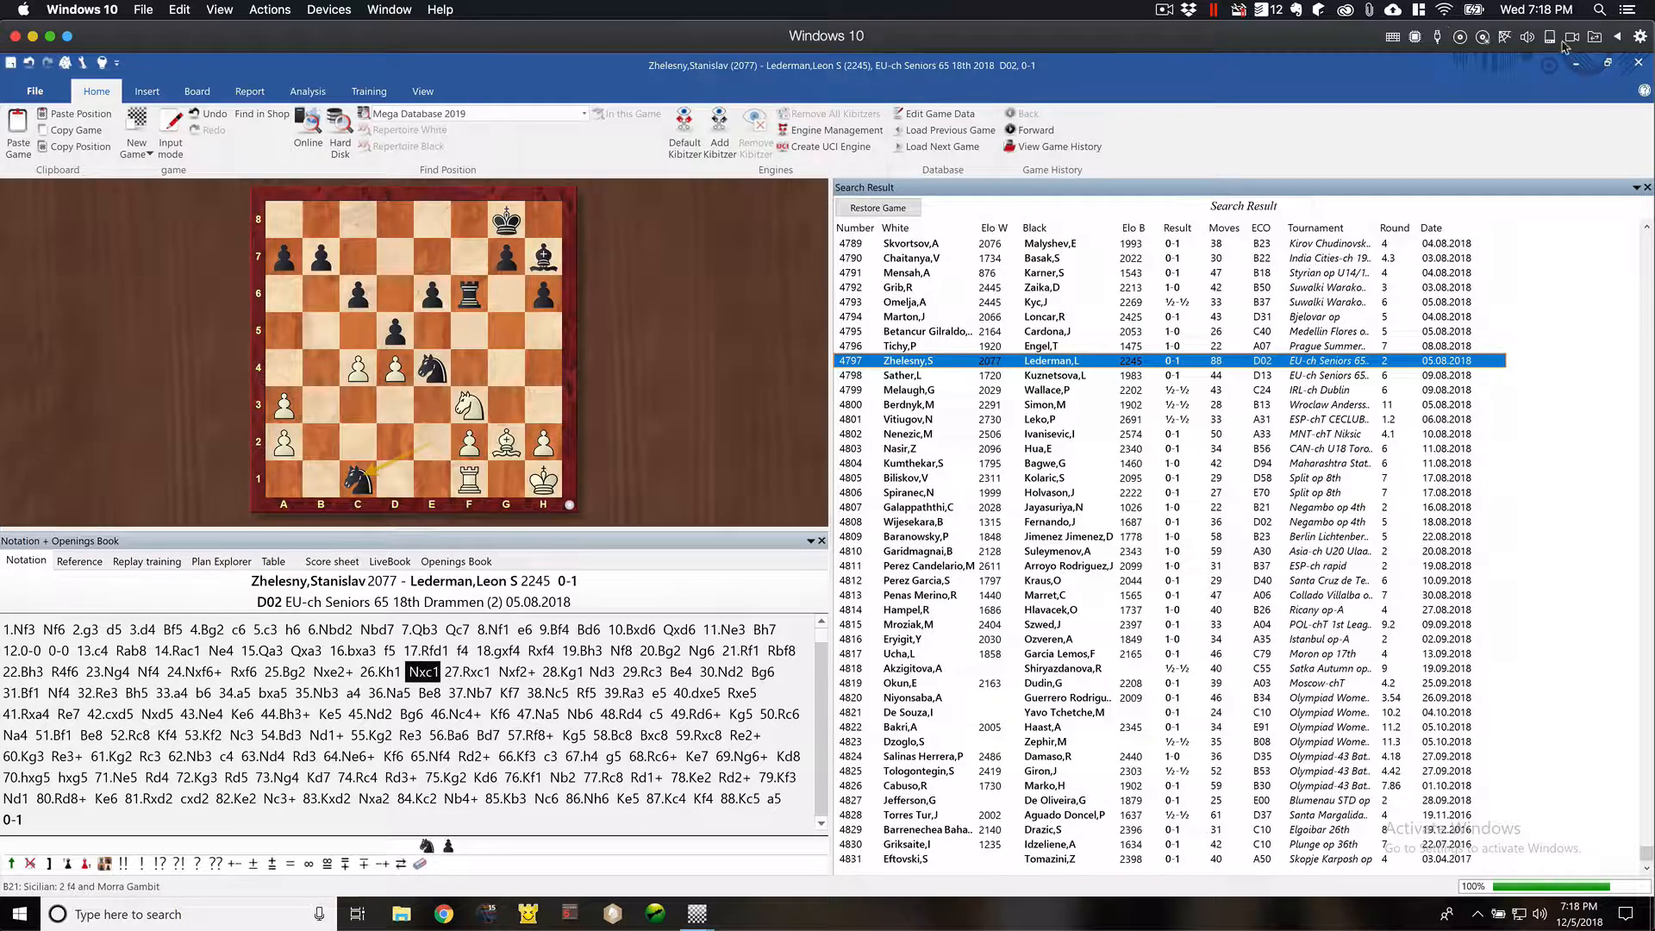
pyautogui.click(1639, 62)
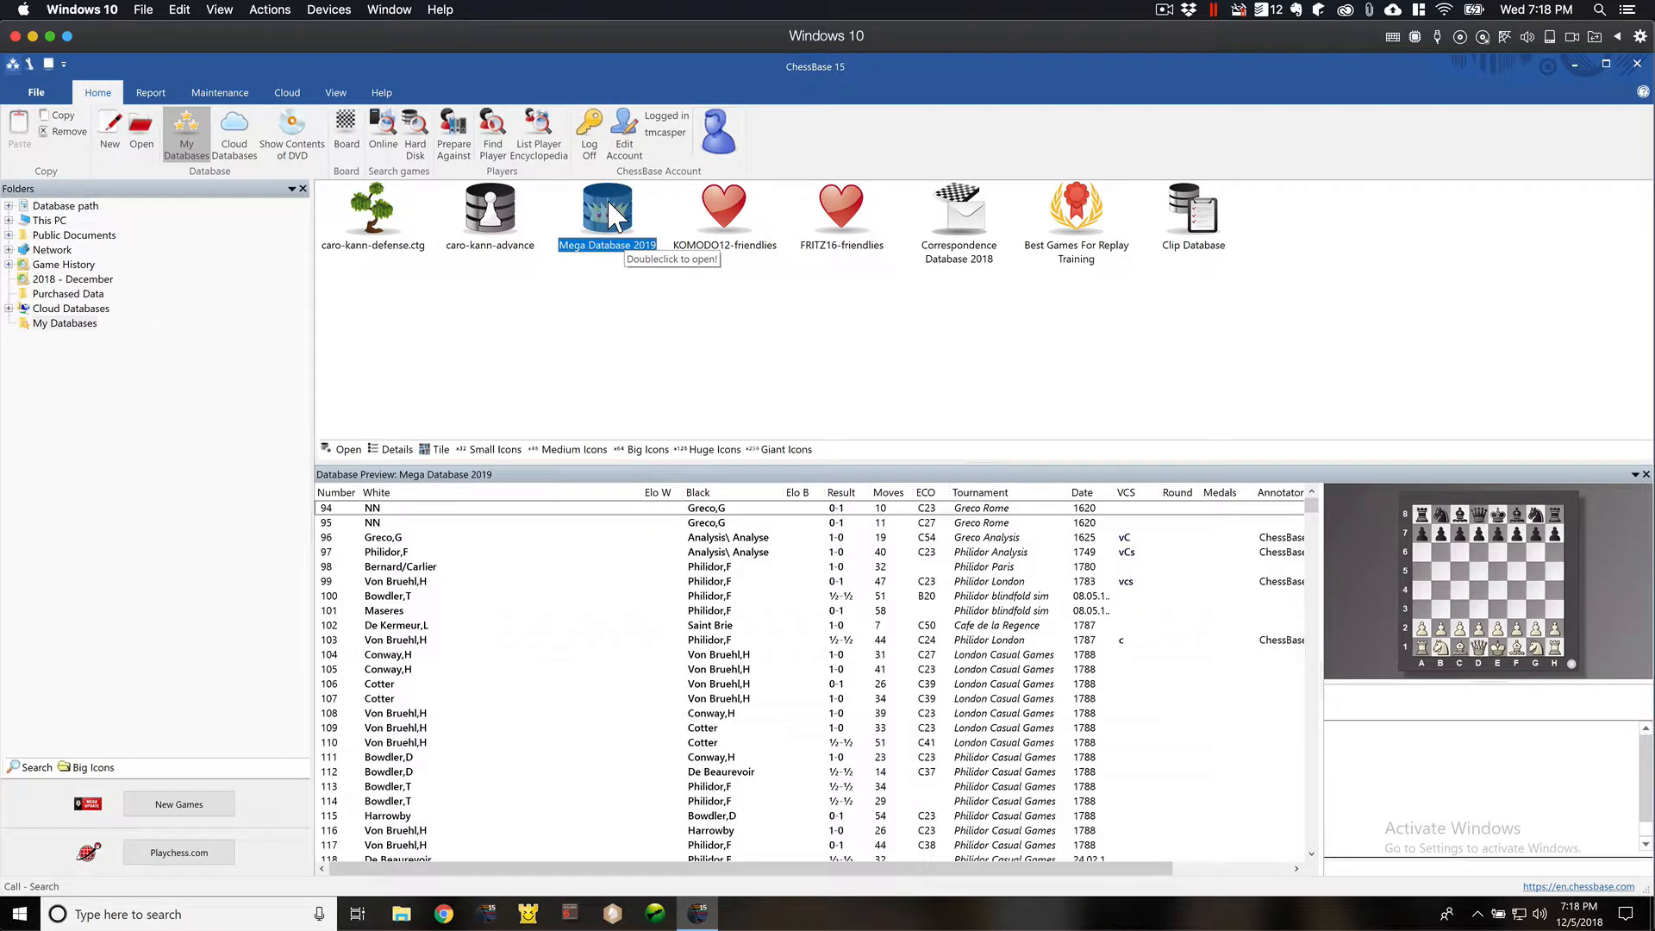
# - Reopen the Mega Database 2019 search and reset its position settings to clear the board
pyautogui.hotkey('ctrl', 'f')
pyautogui.moveTo(756, 373); pyautogui.dragTo(887, 466)
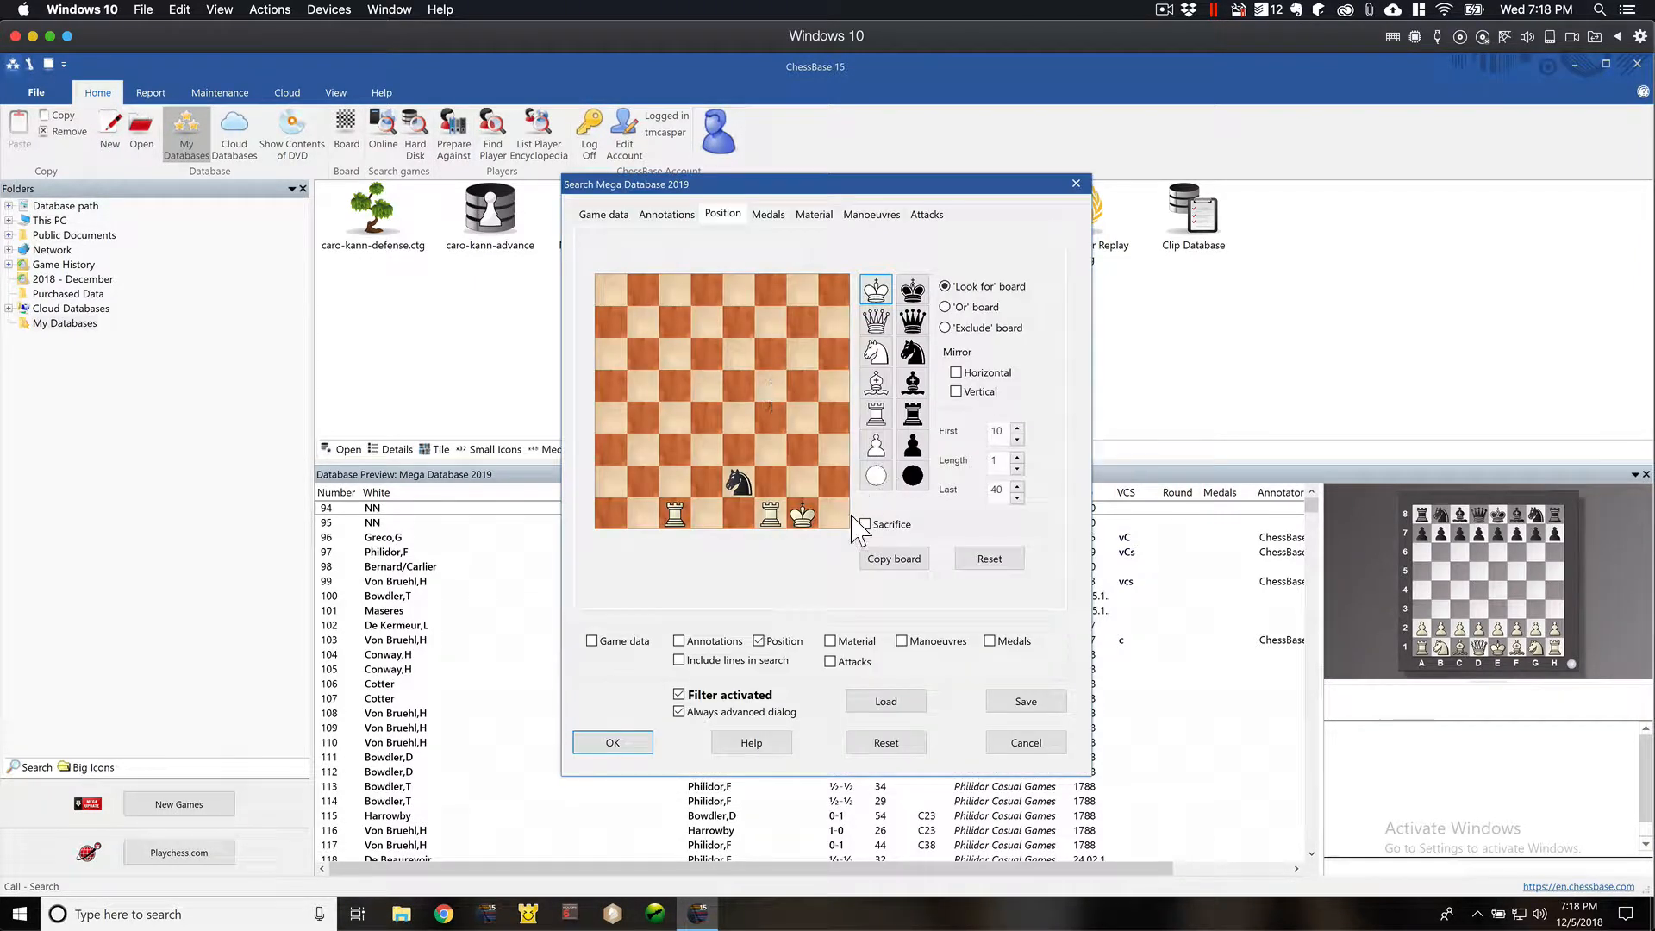
pyautogui.click(989, 560)
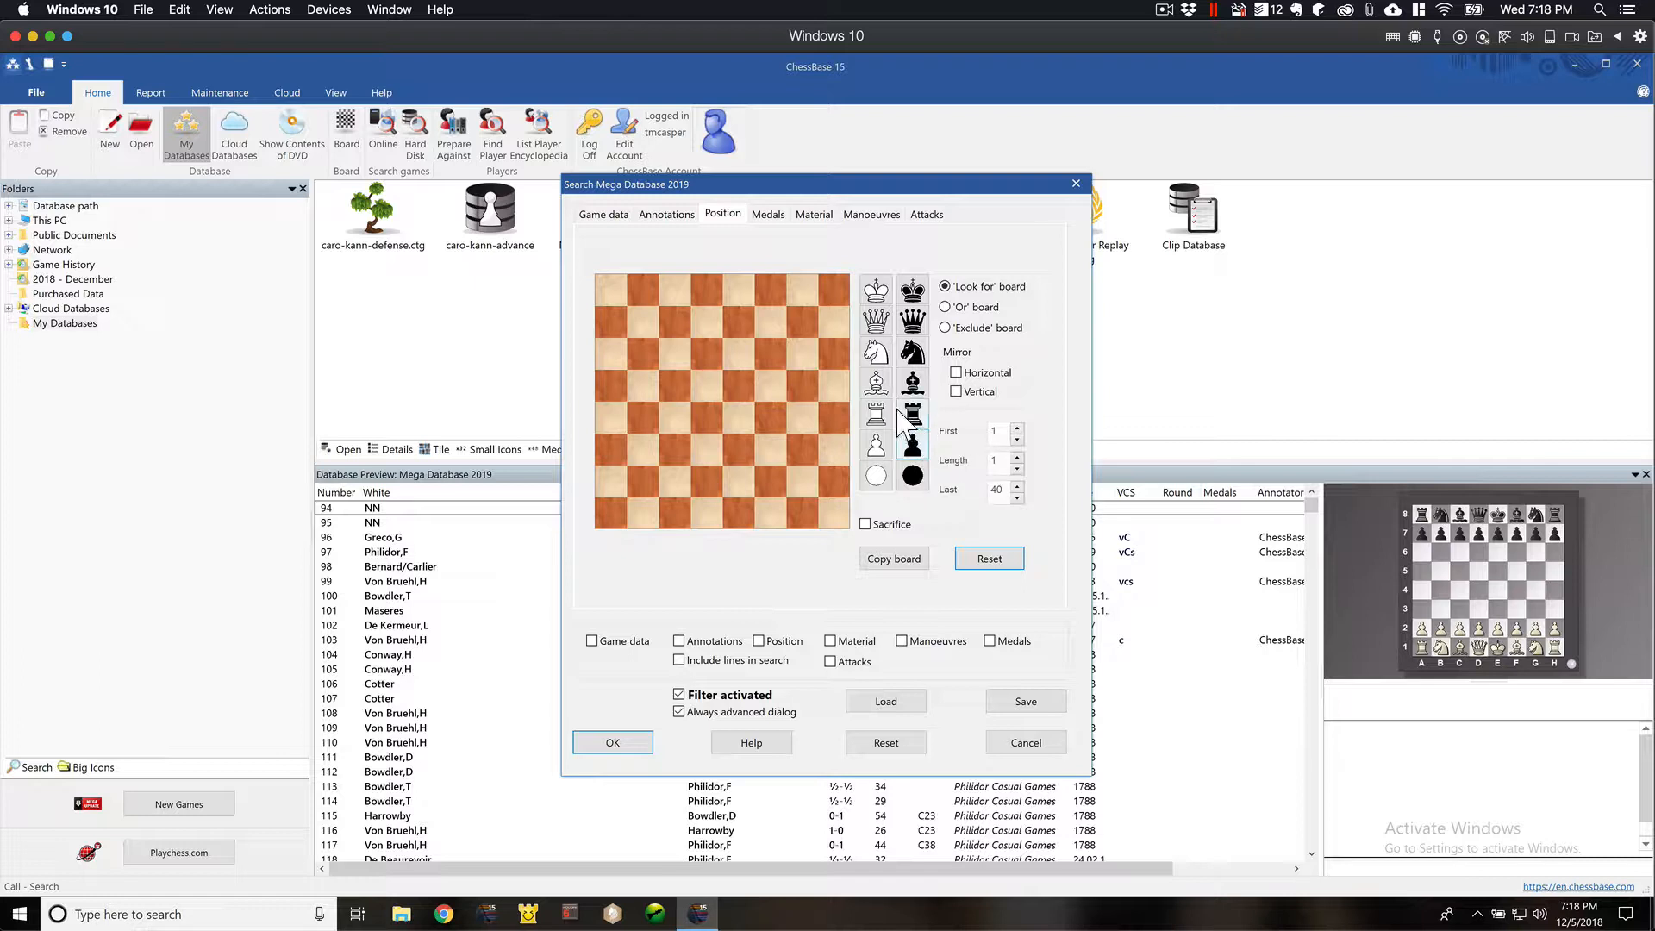
# - Place a white bishop on g2 and white pawns on f2, g3 and h2 of the search board
pyautogui.moveTo(876, 382); pyautogui.dragTo(803, 482)
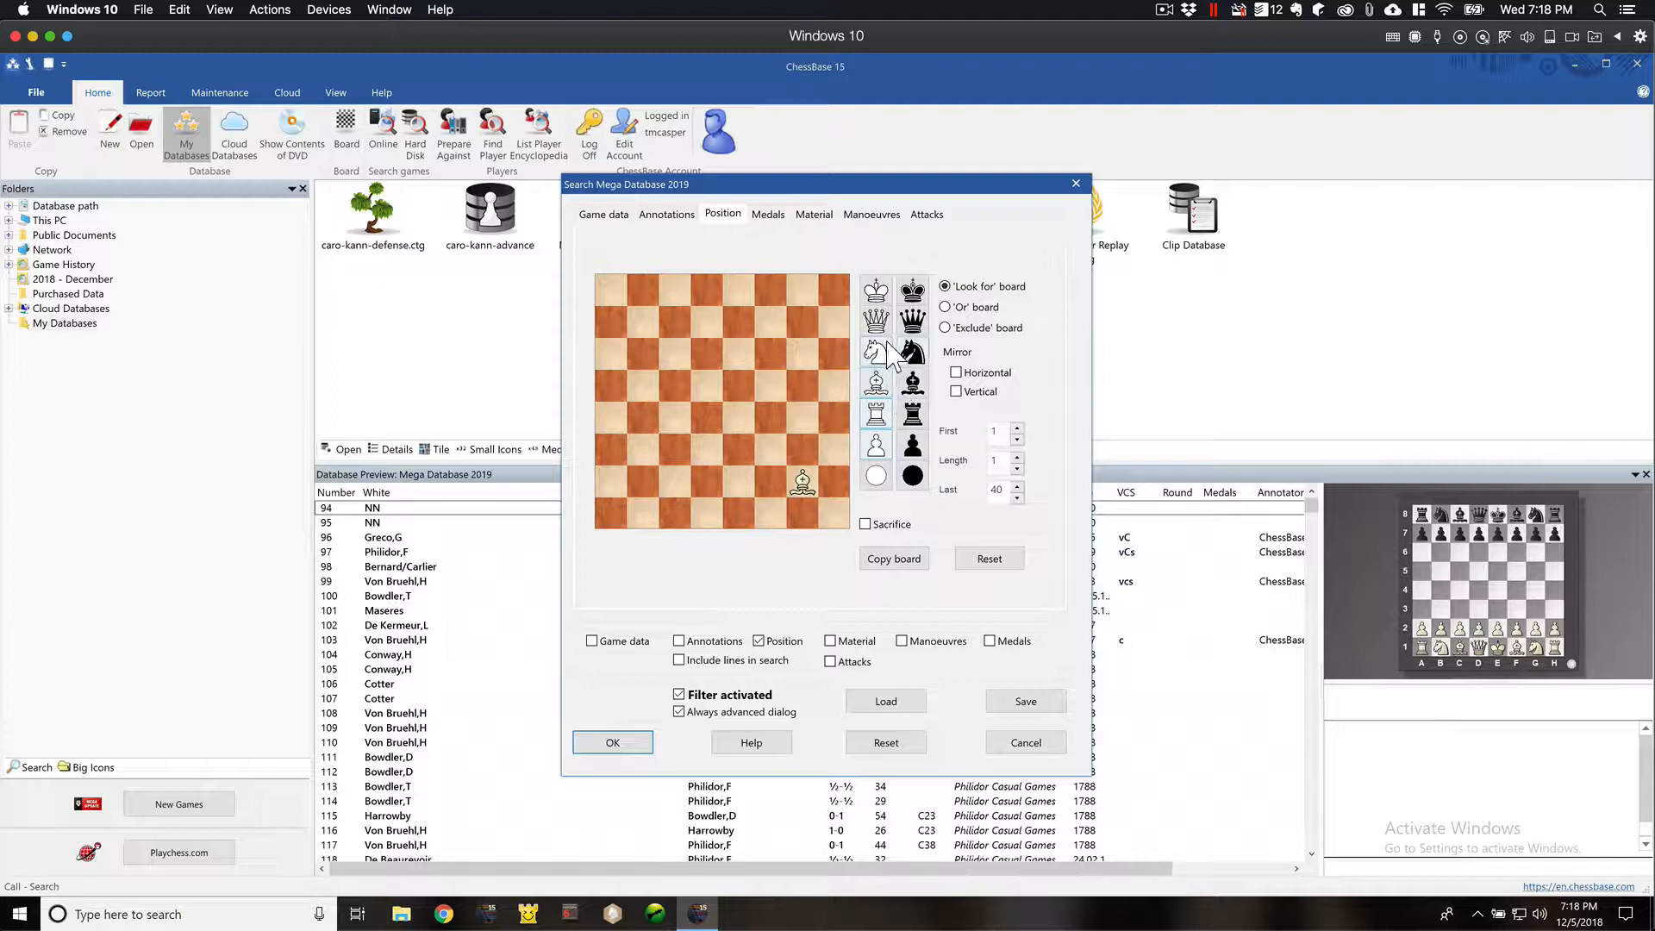
pyautogui.click(876, 446)
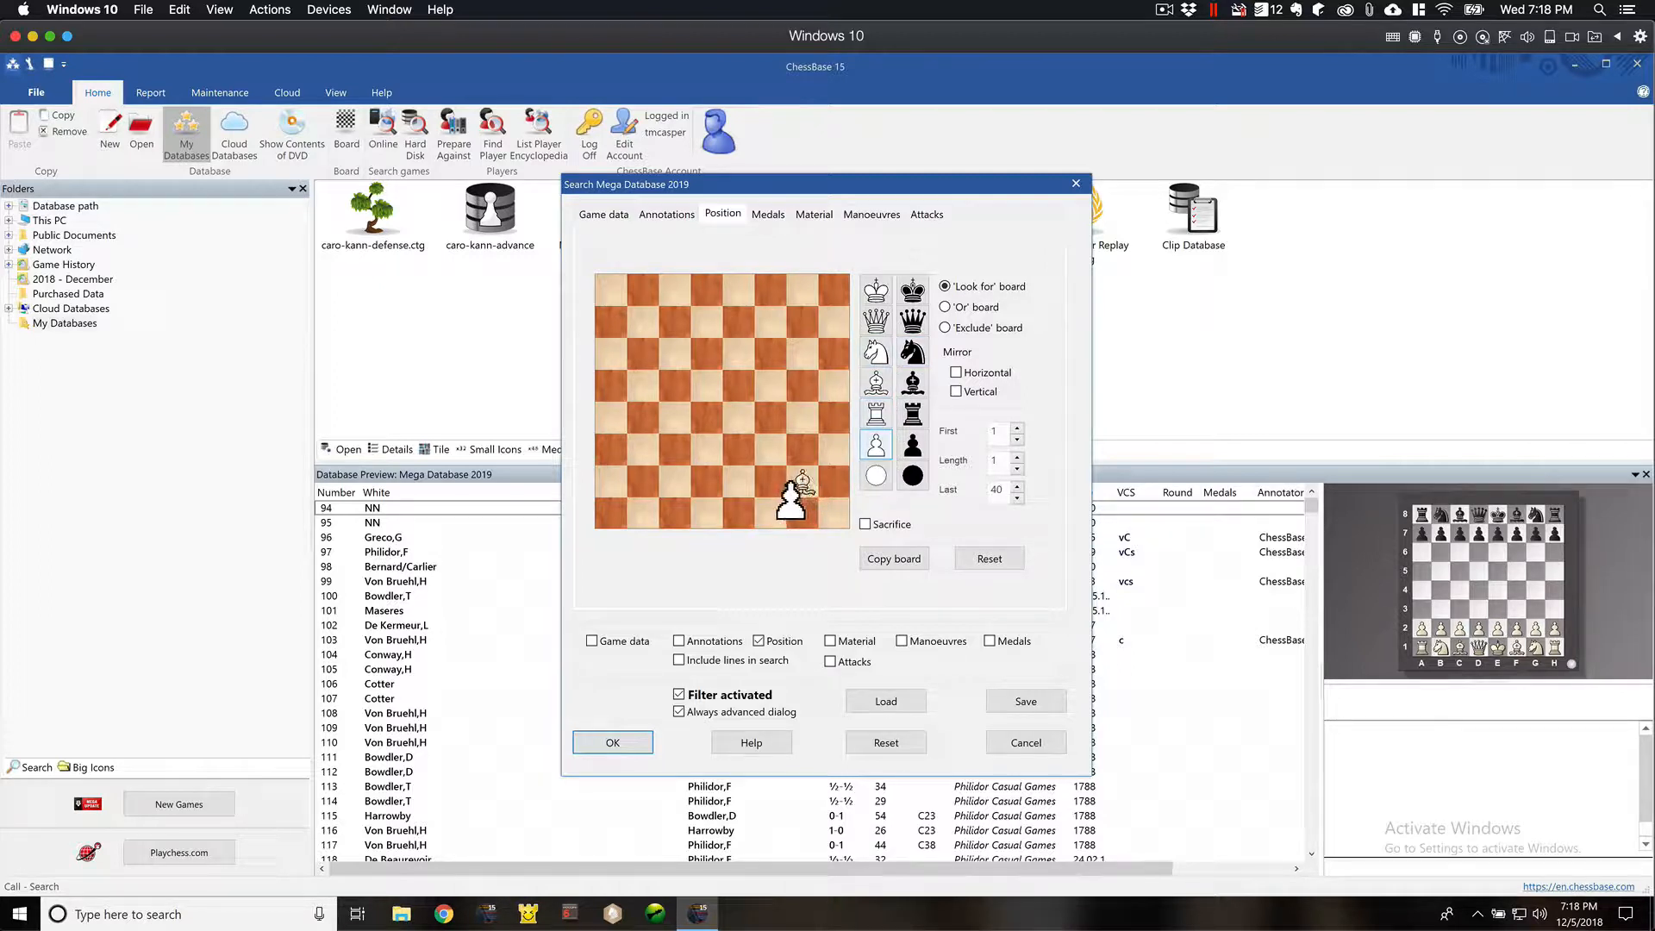
pyautogui.click(770, 483)
pyautogui.click(803, 450)
pyautogui.click(835, 481)
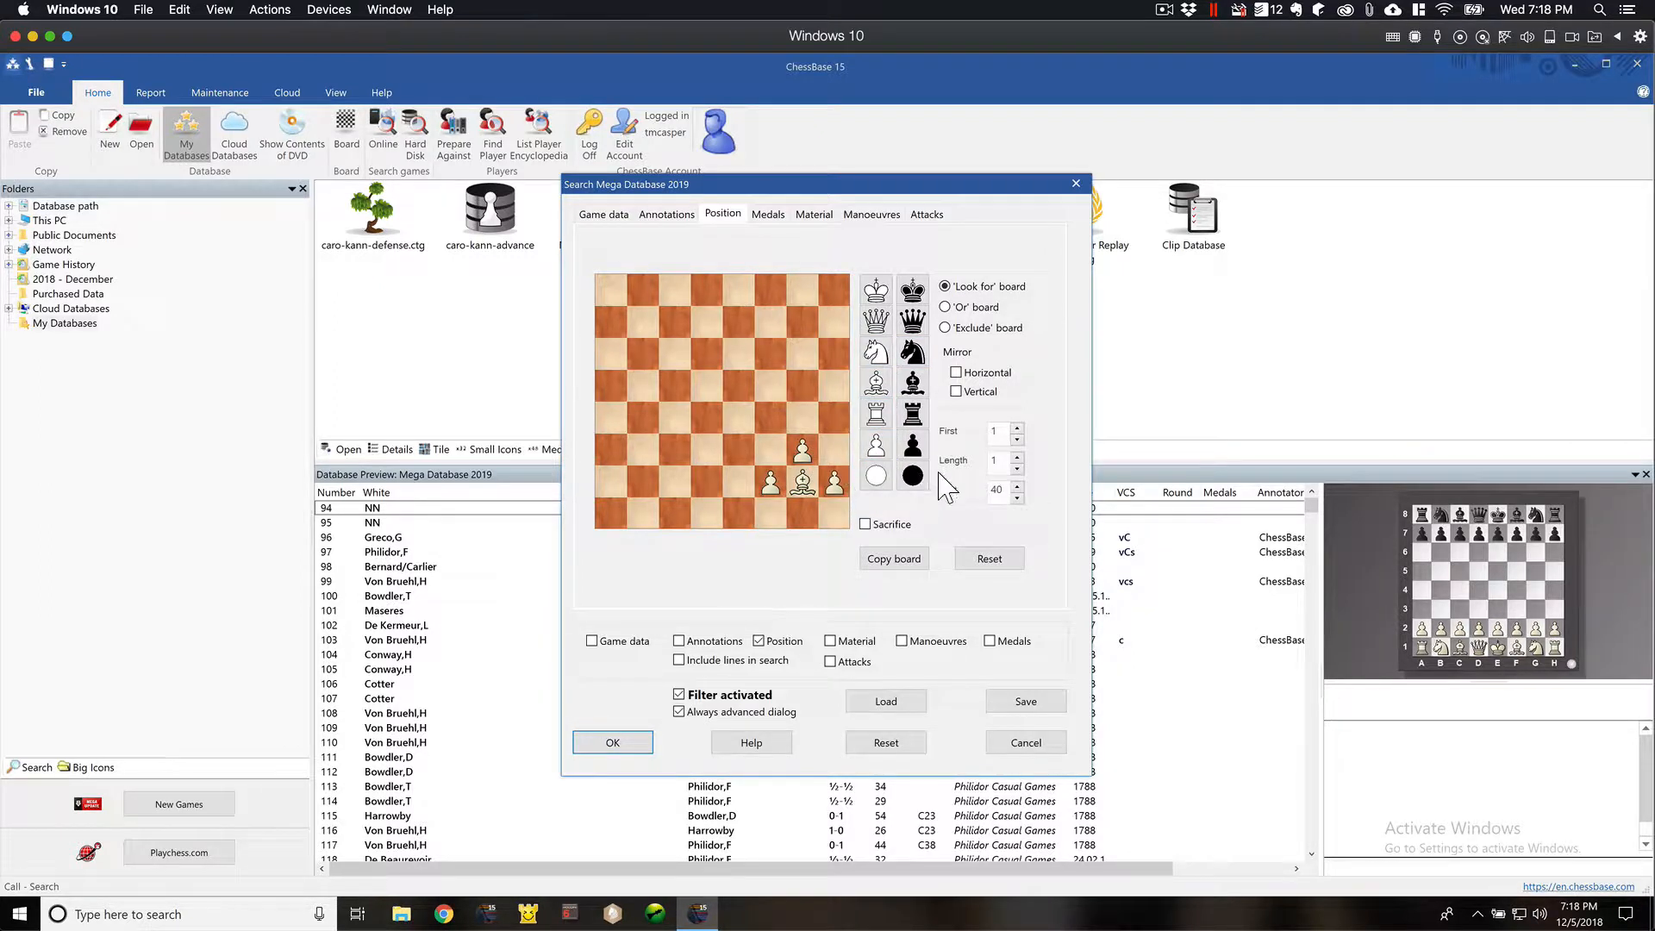
# - Place the white king on g1 and a white rook on f1 of the search board
pyautogui.click(876, 290)
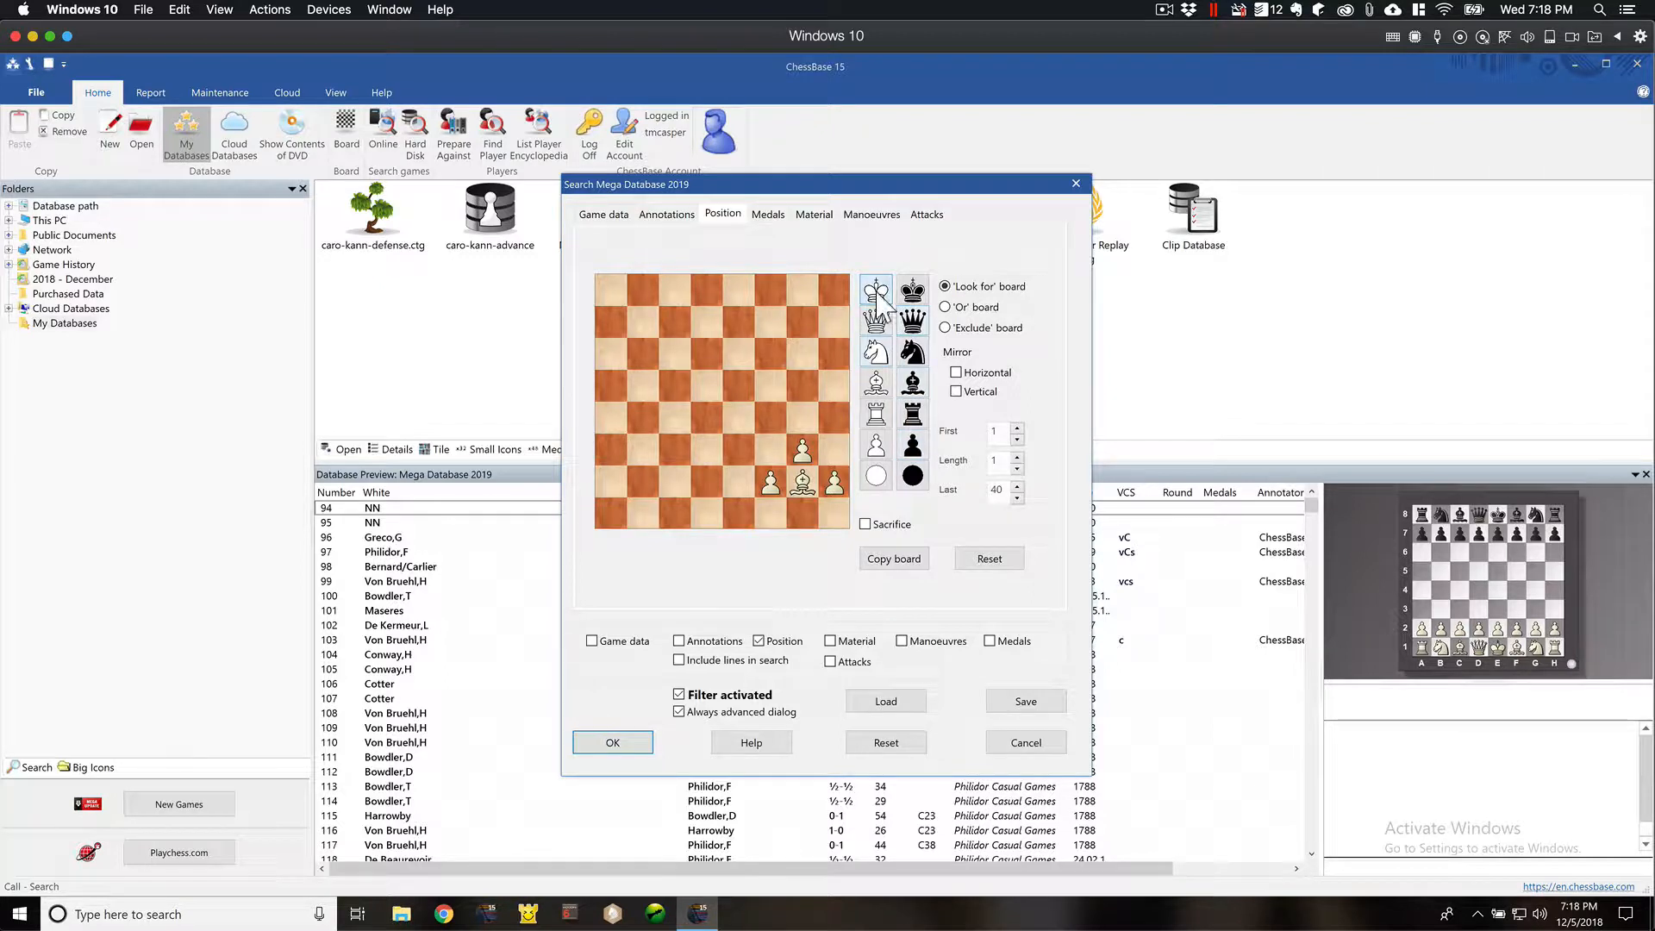
pyautogui.click(815, 509)
pyautogui.click(876, 414)
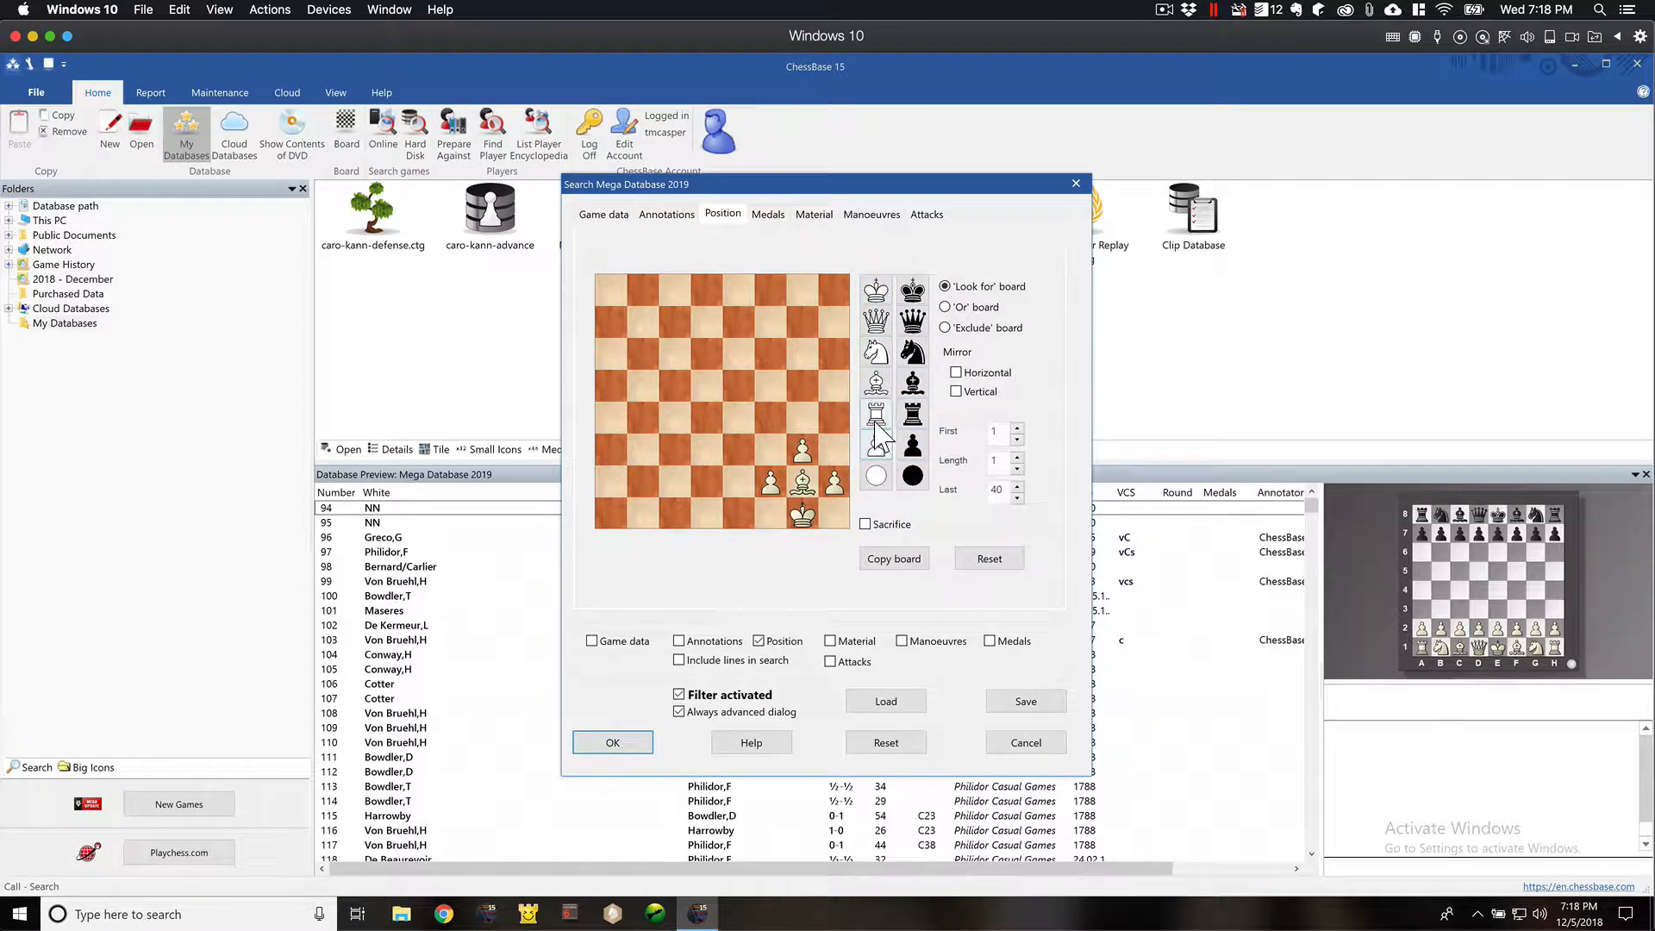
pyautogui.click(779, 514)
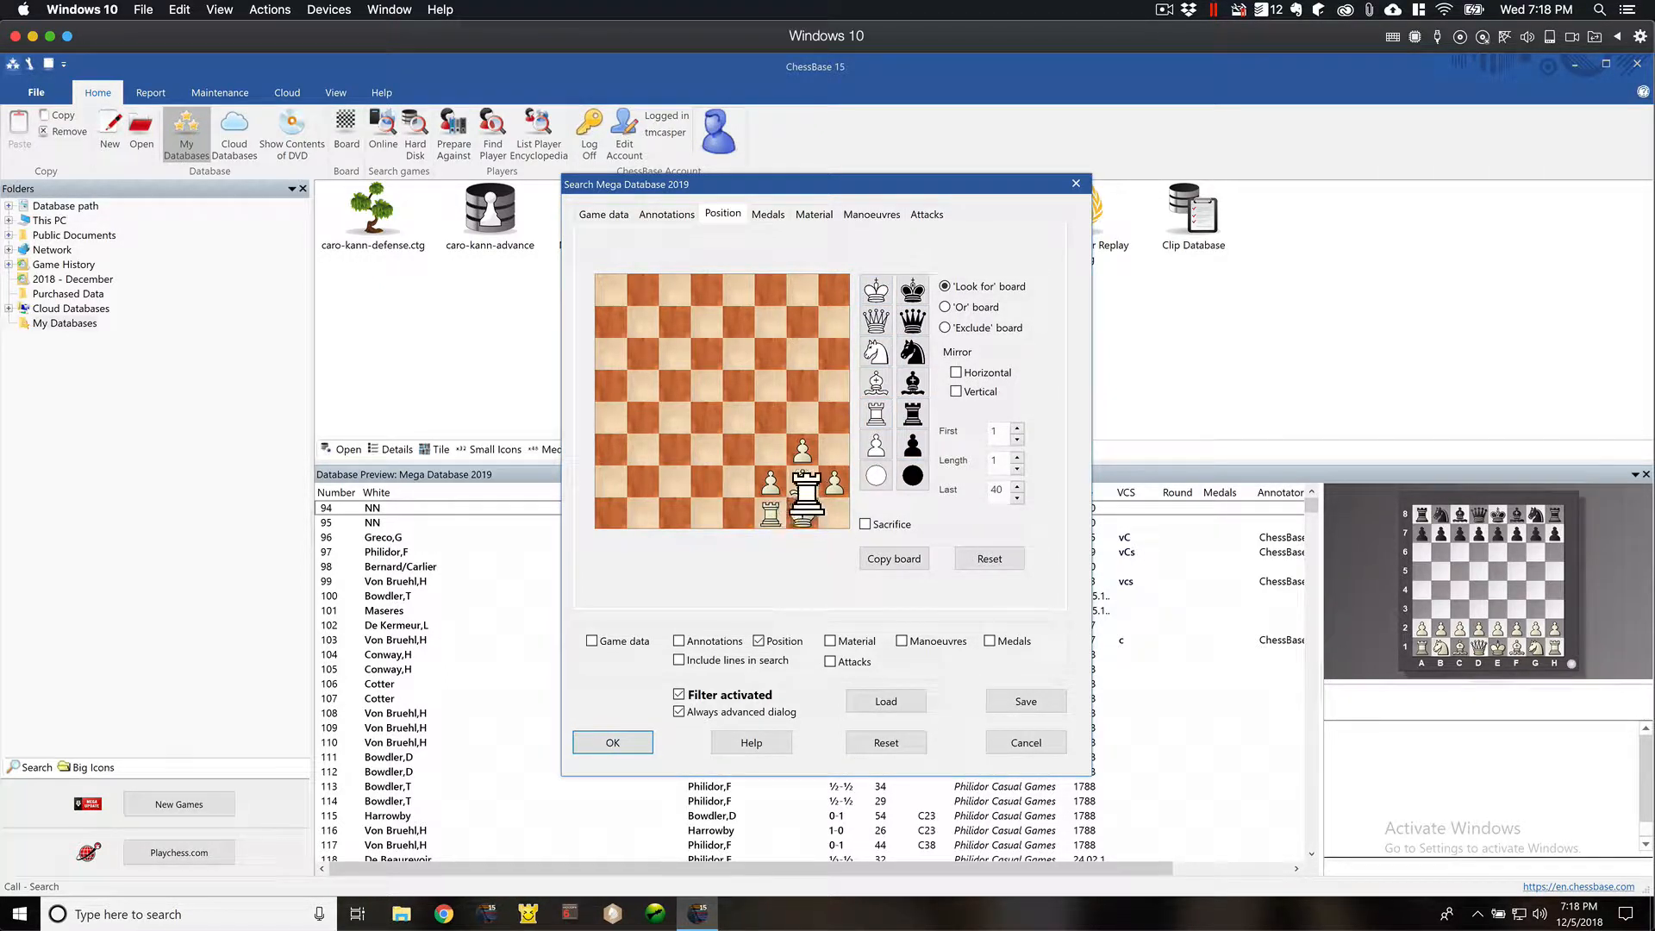
# - Place a black knight on d4 of the search board and run the position search starting from move 8
pyautogui.click(912, 352)
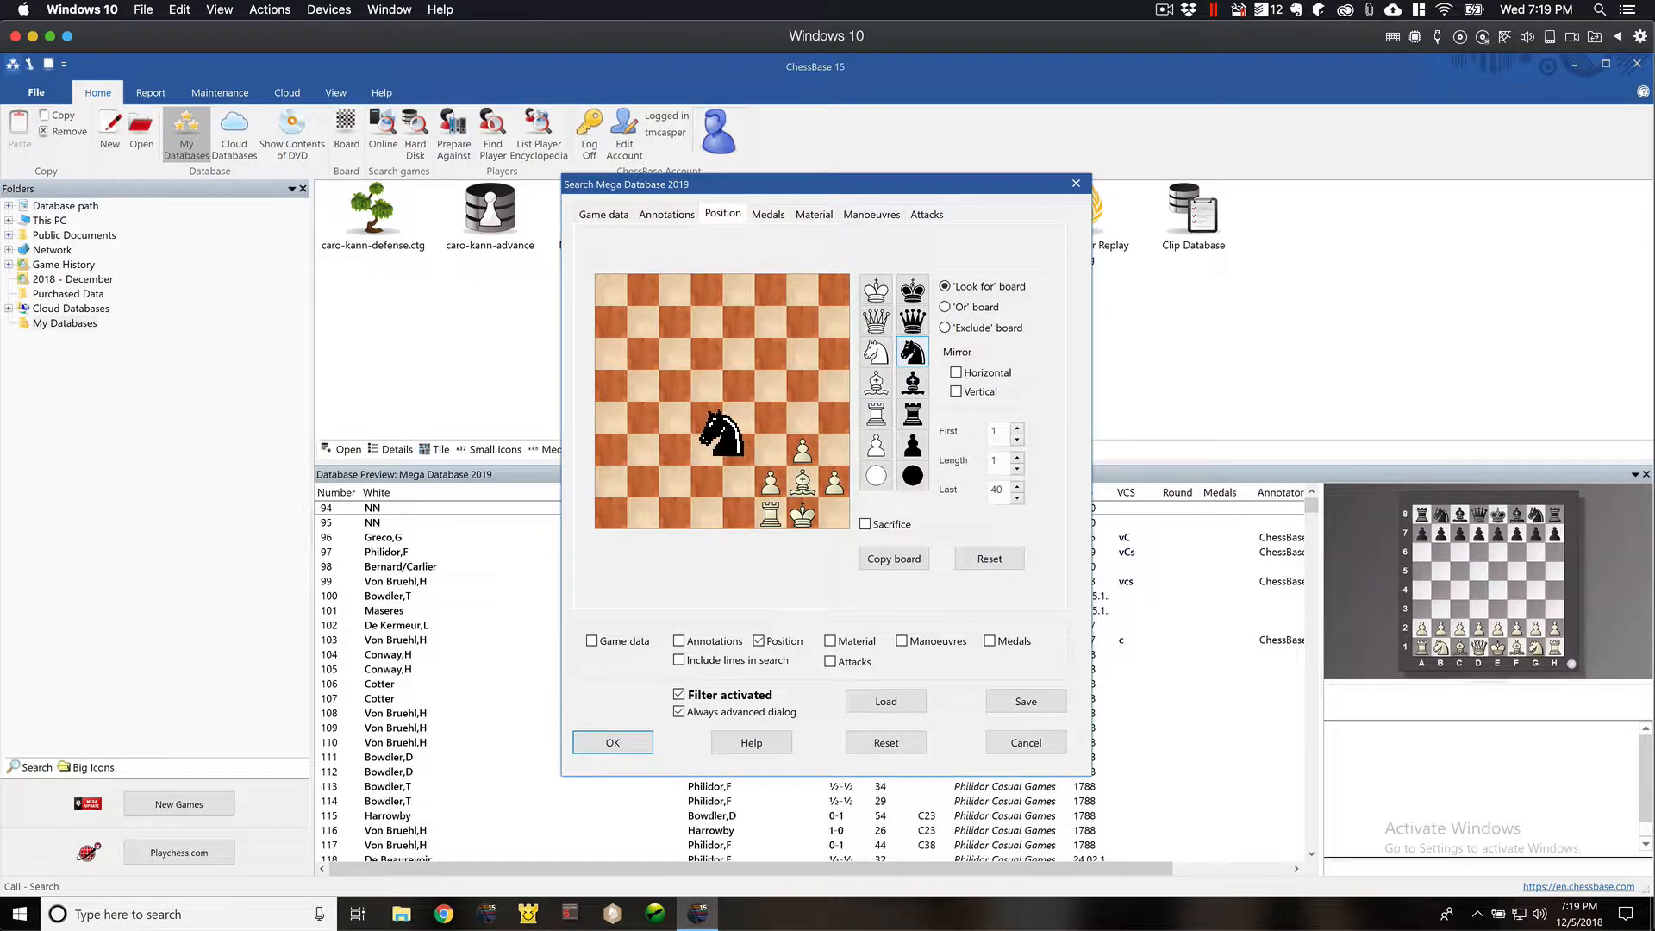
pyautogui.click(707, 418)
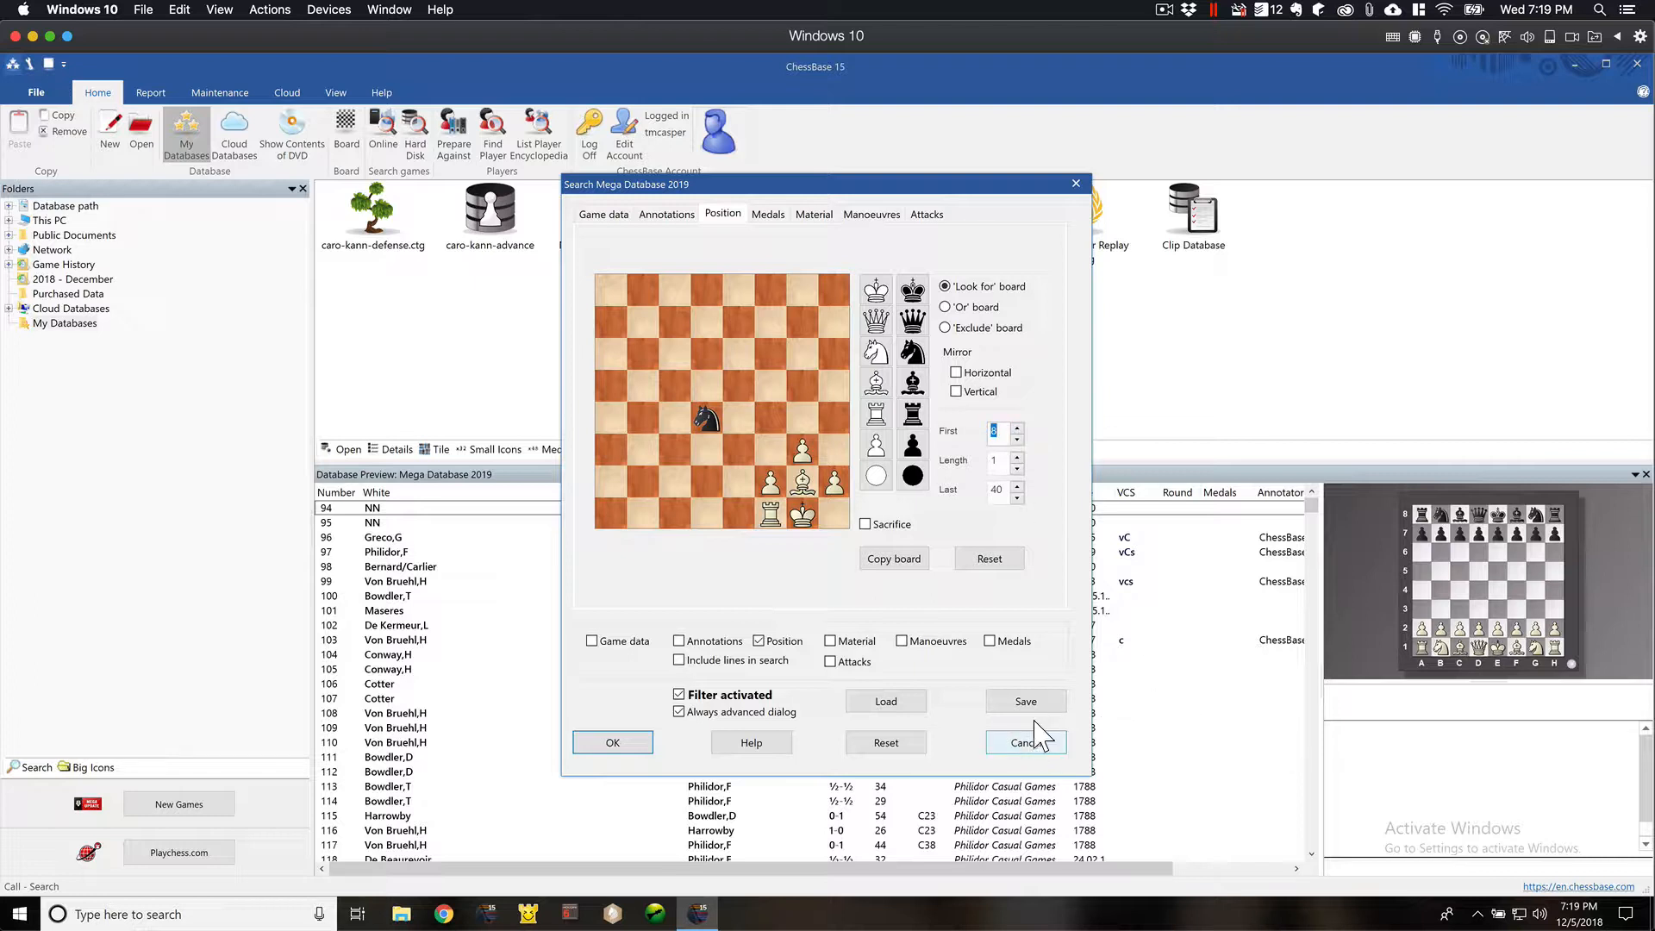
pyautogui.click(627, 745)
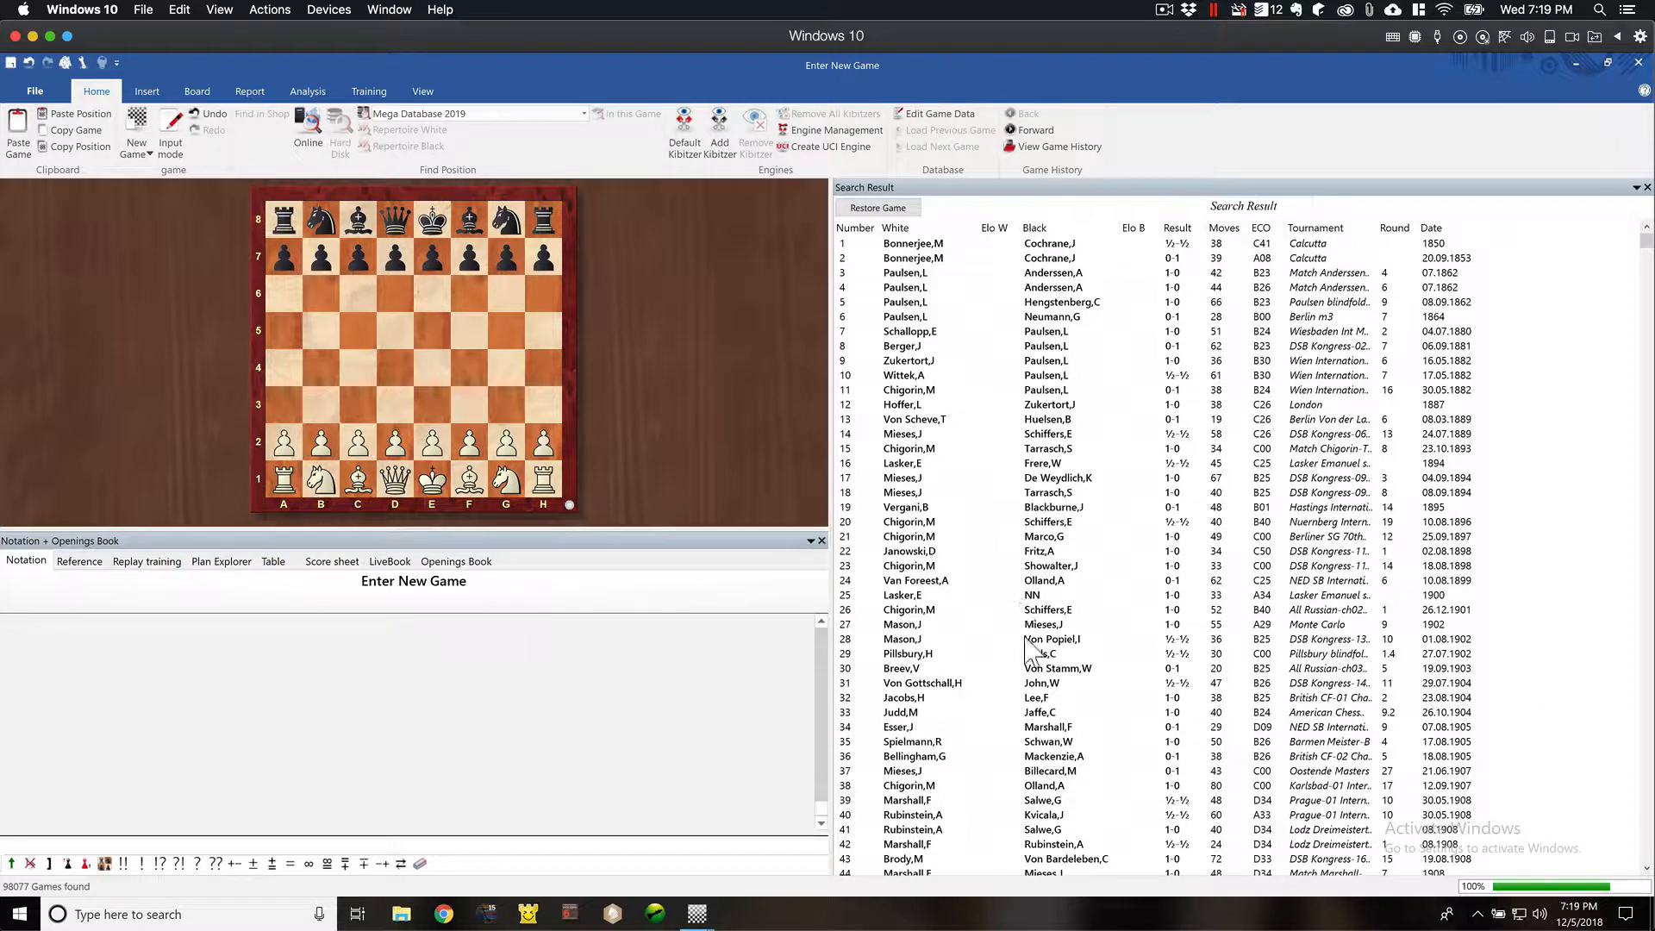
# - Open game 31 from the 1904 DSB Kongress-14 in the search results, step forward to 13.Ng1, and close the game window
pyautogui.doubleClick(901, 684)
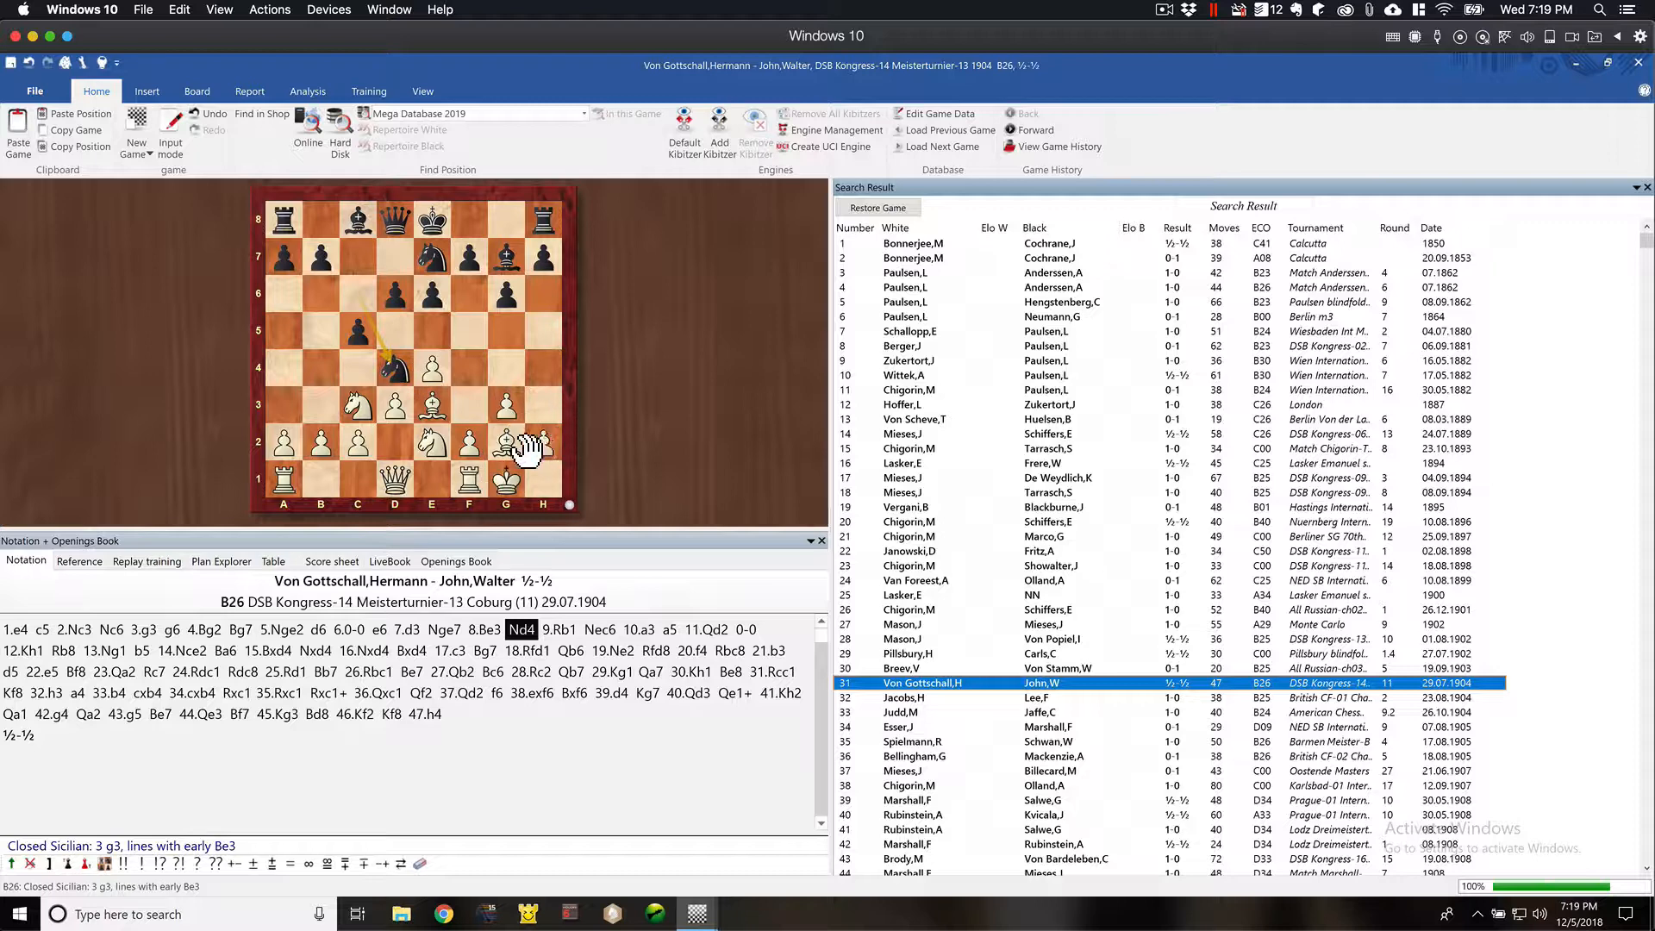
pyautogui.press('Right')
pyautogui.press('Right')
pyautogui.press('Right')
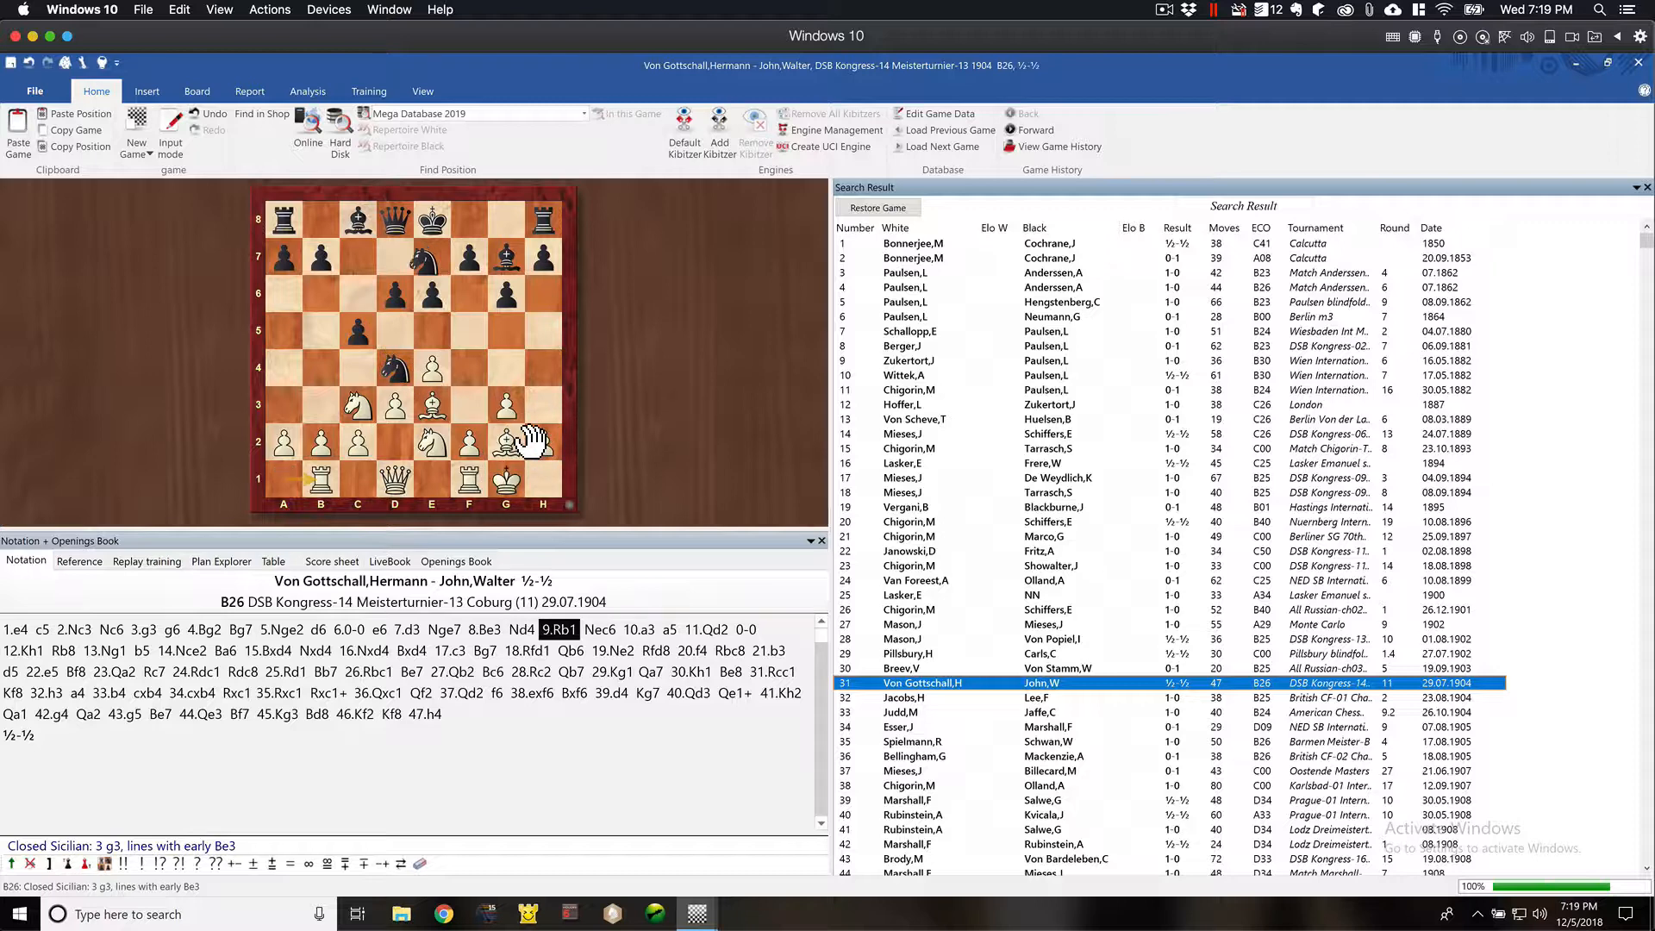
pyautogui.press('Right')
pyautogui.press('Right')
pyautogui.press('Right')
pyautogui.press('Right')
pyautogui.press('Right')
pyautogui.press('Right')
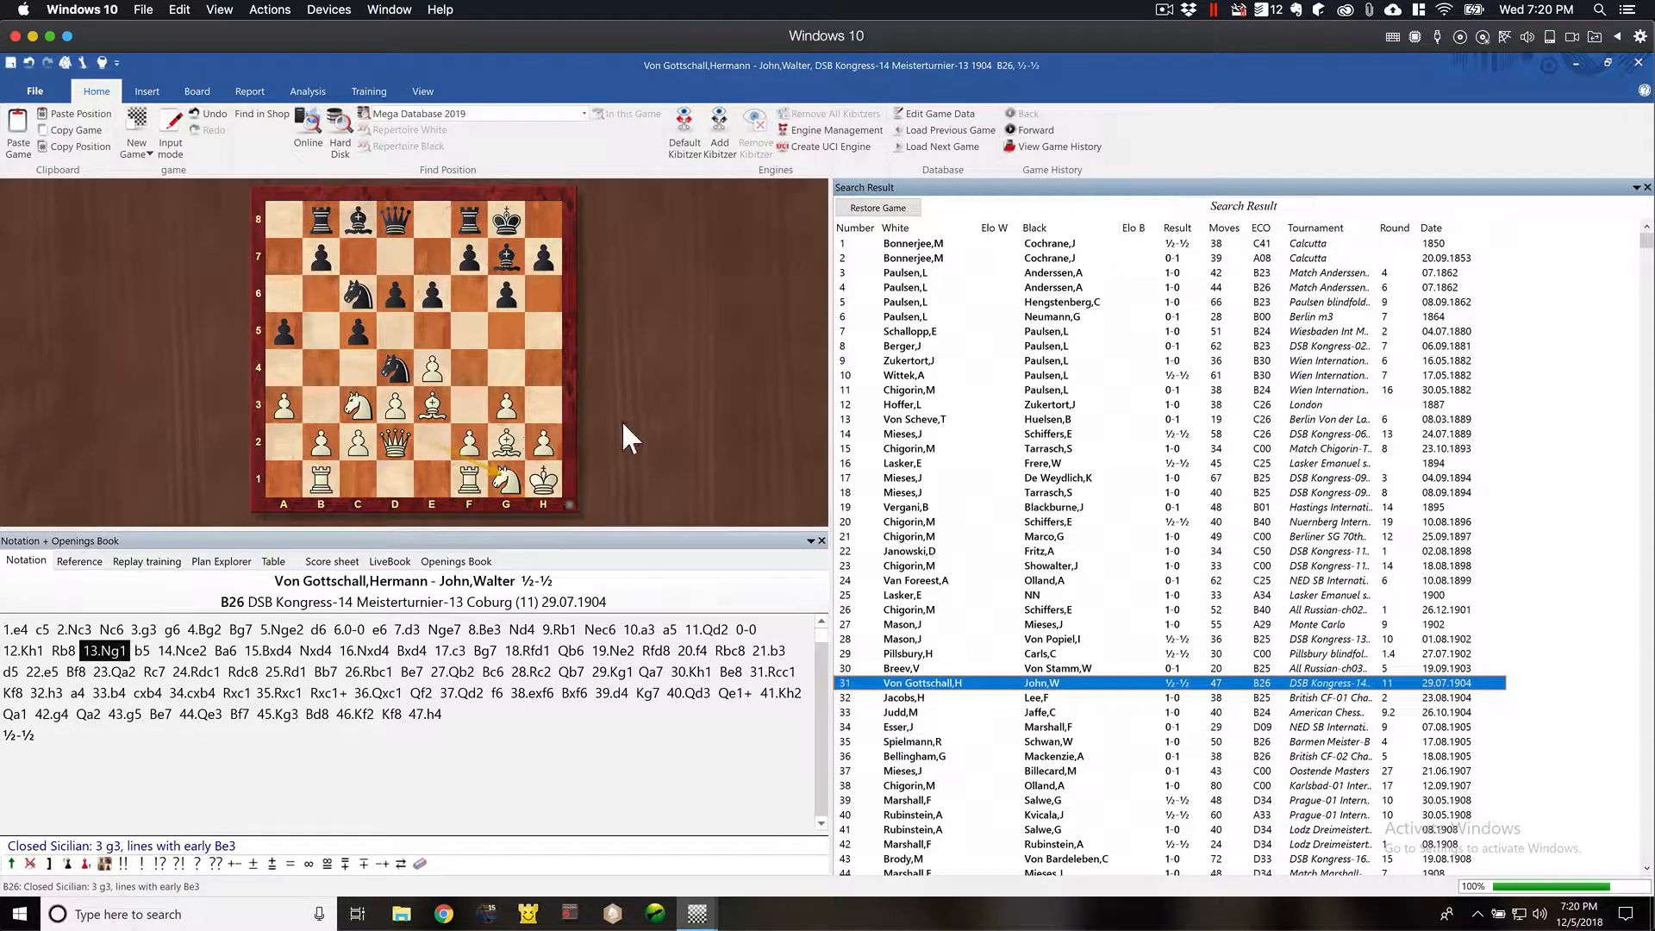
pyautogui.click(1638, 64)
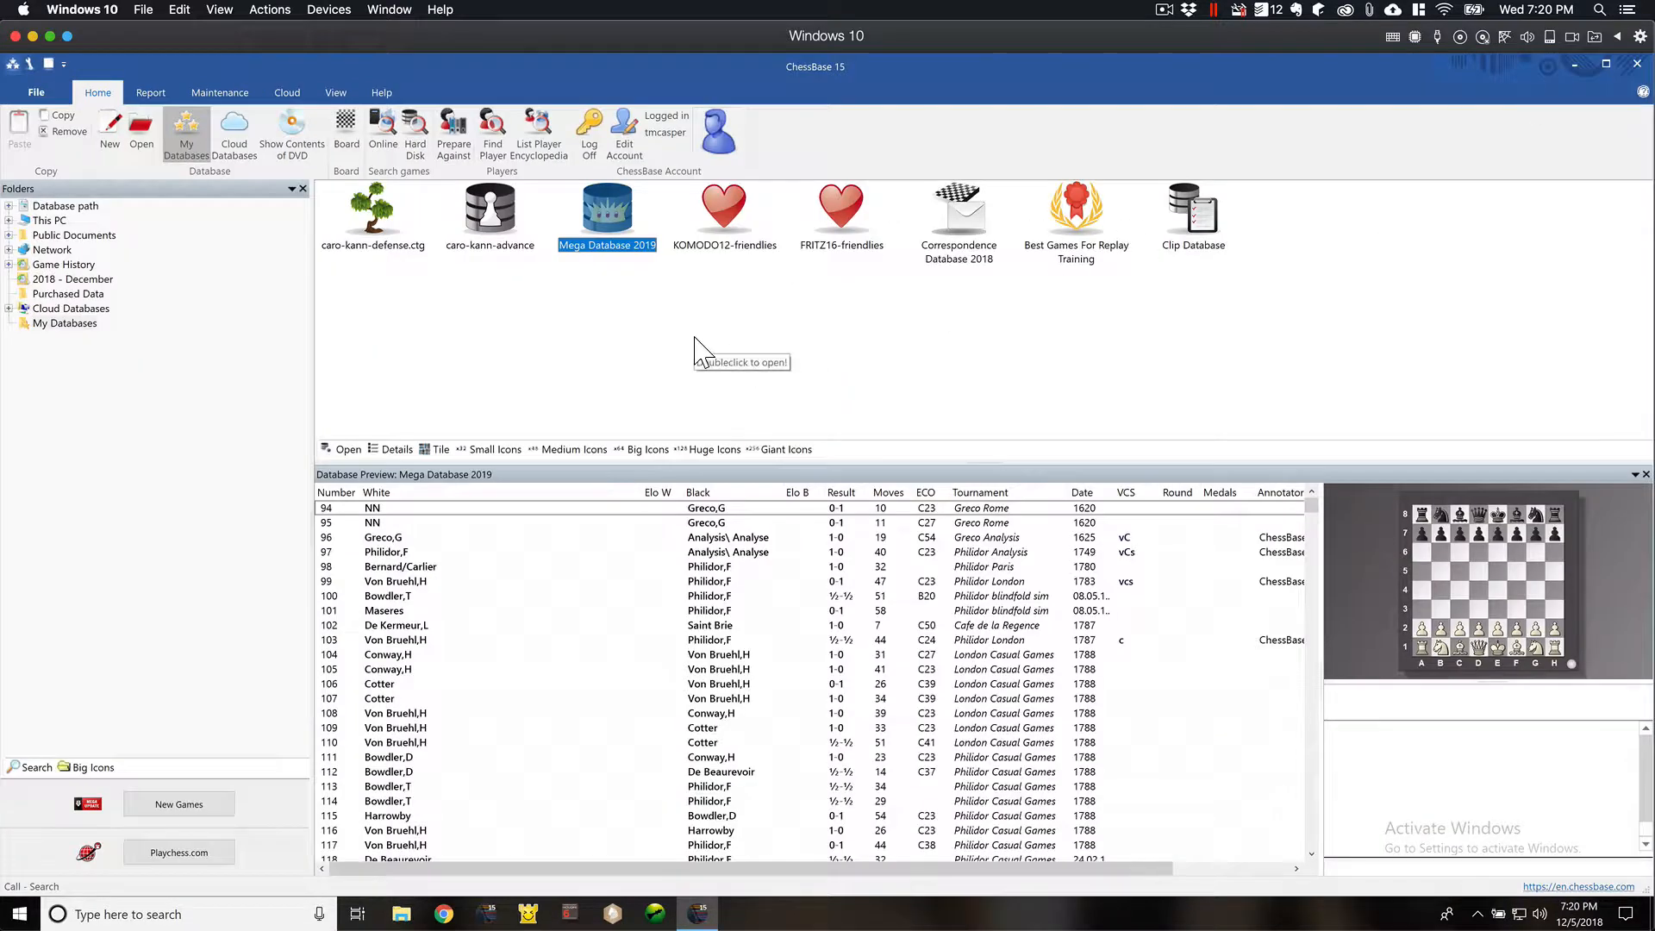
# - Reopen the search for Mega Database 2019 and reset its position settings to an empty board
pyautogui.click(642, 301)
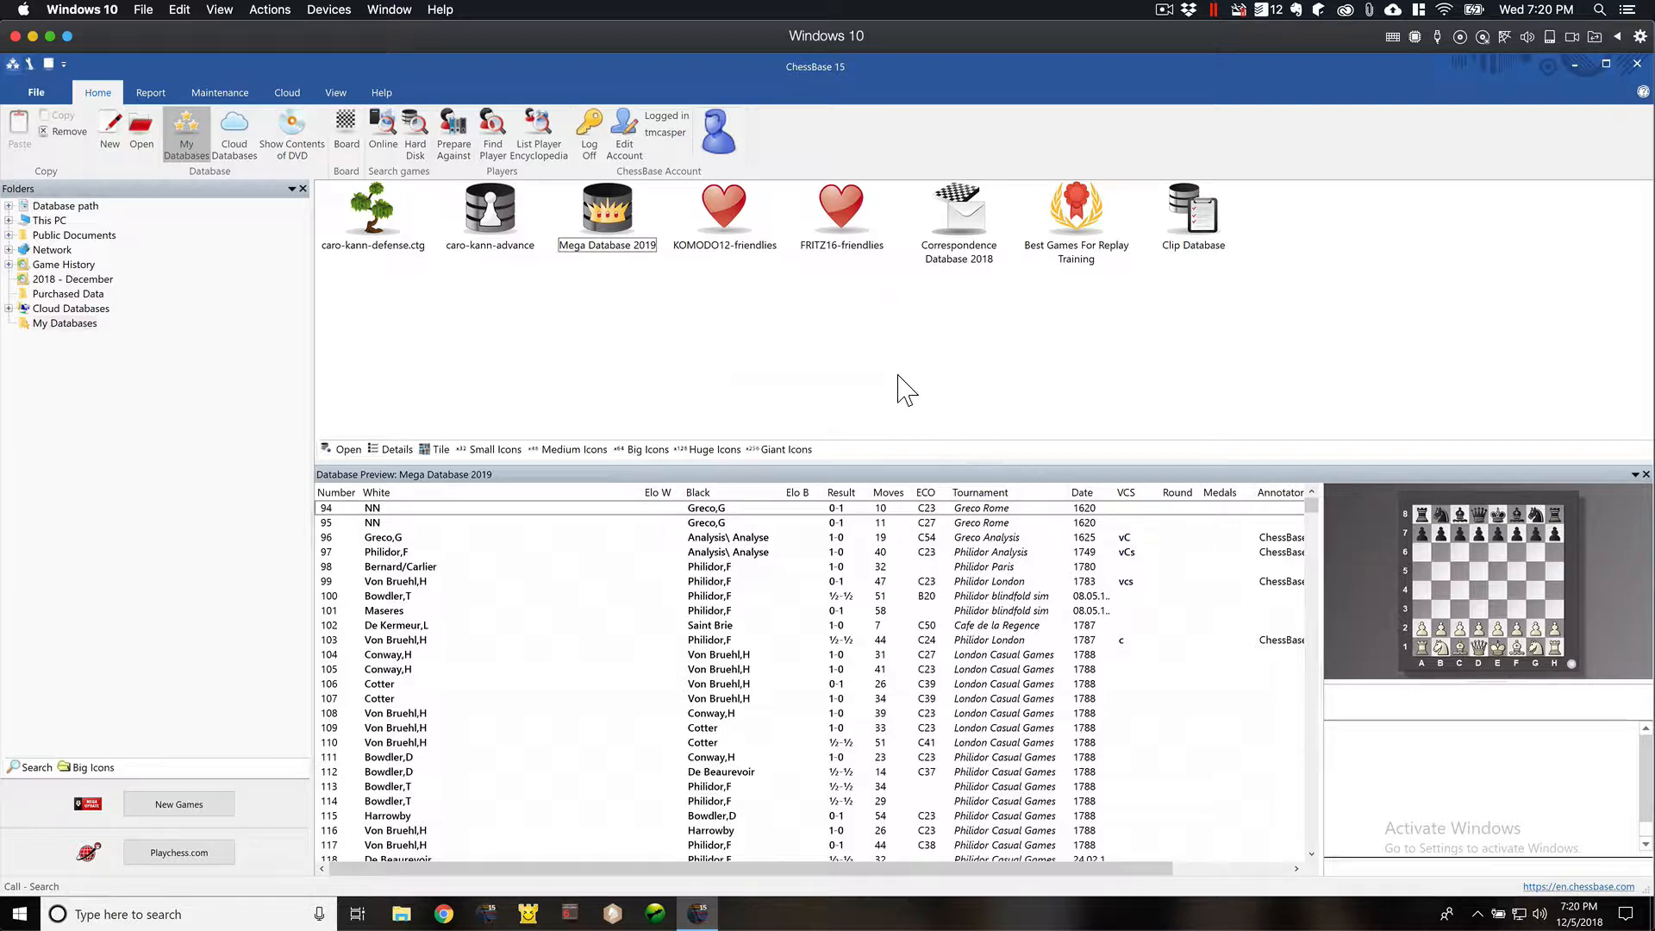
pyautogui.click(606, 216)
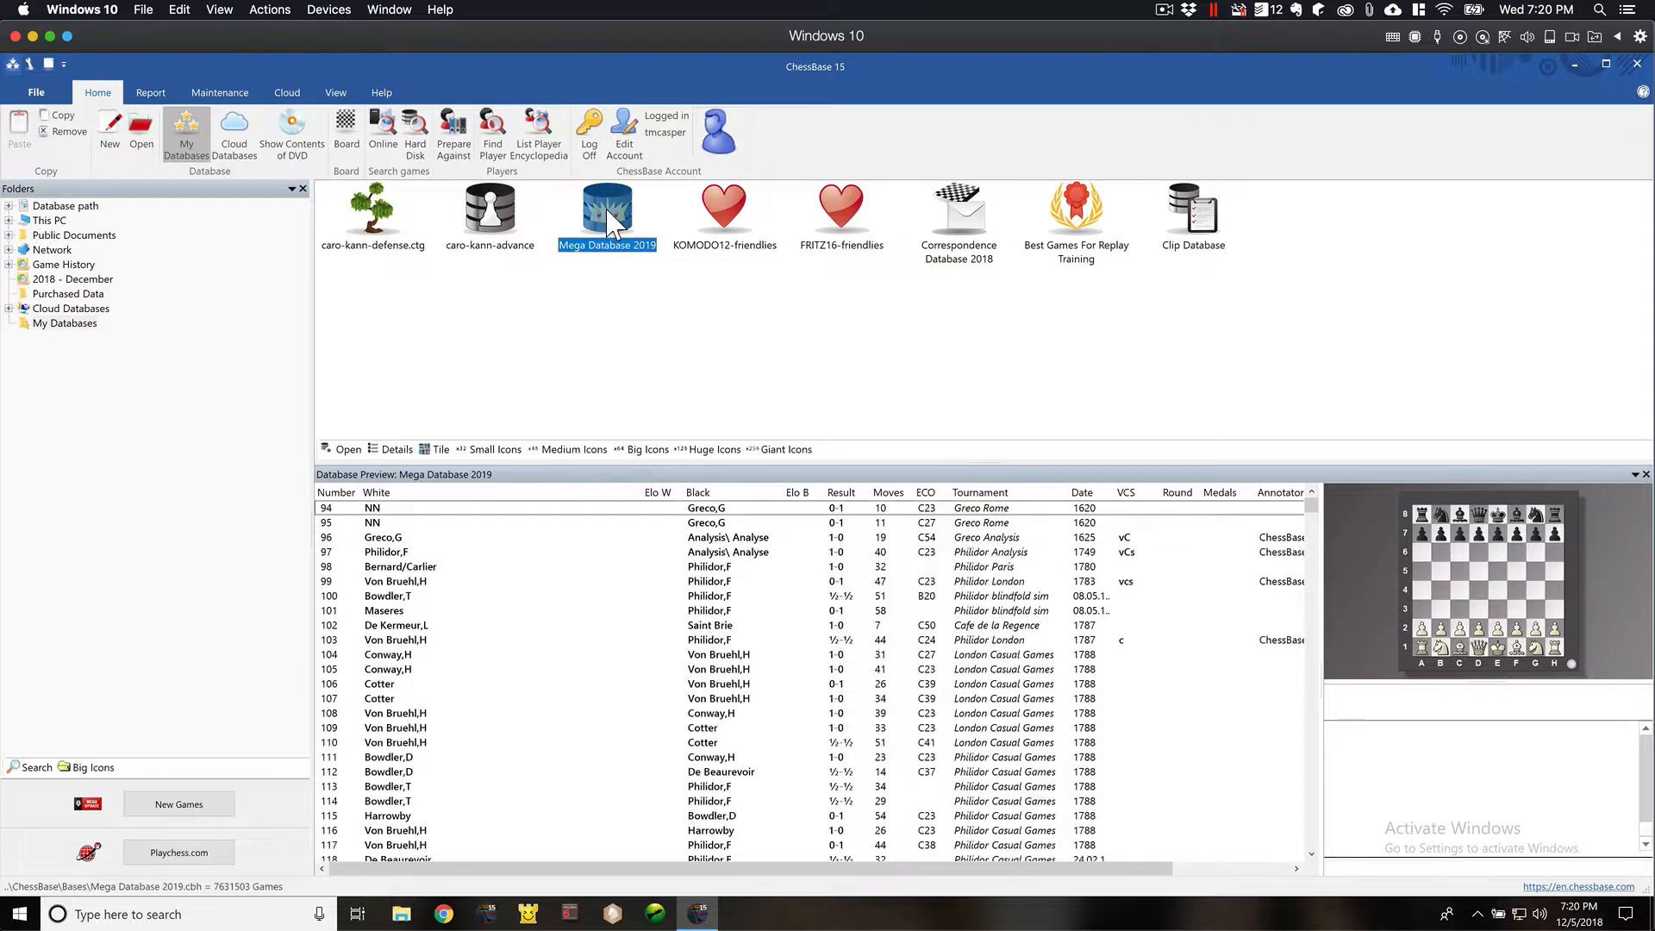
pyautogui.hotkey('ctrl', 'f')
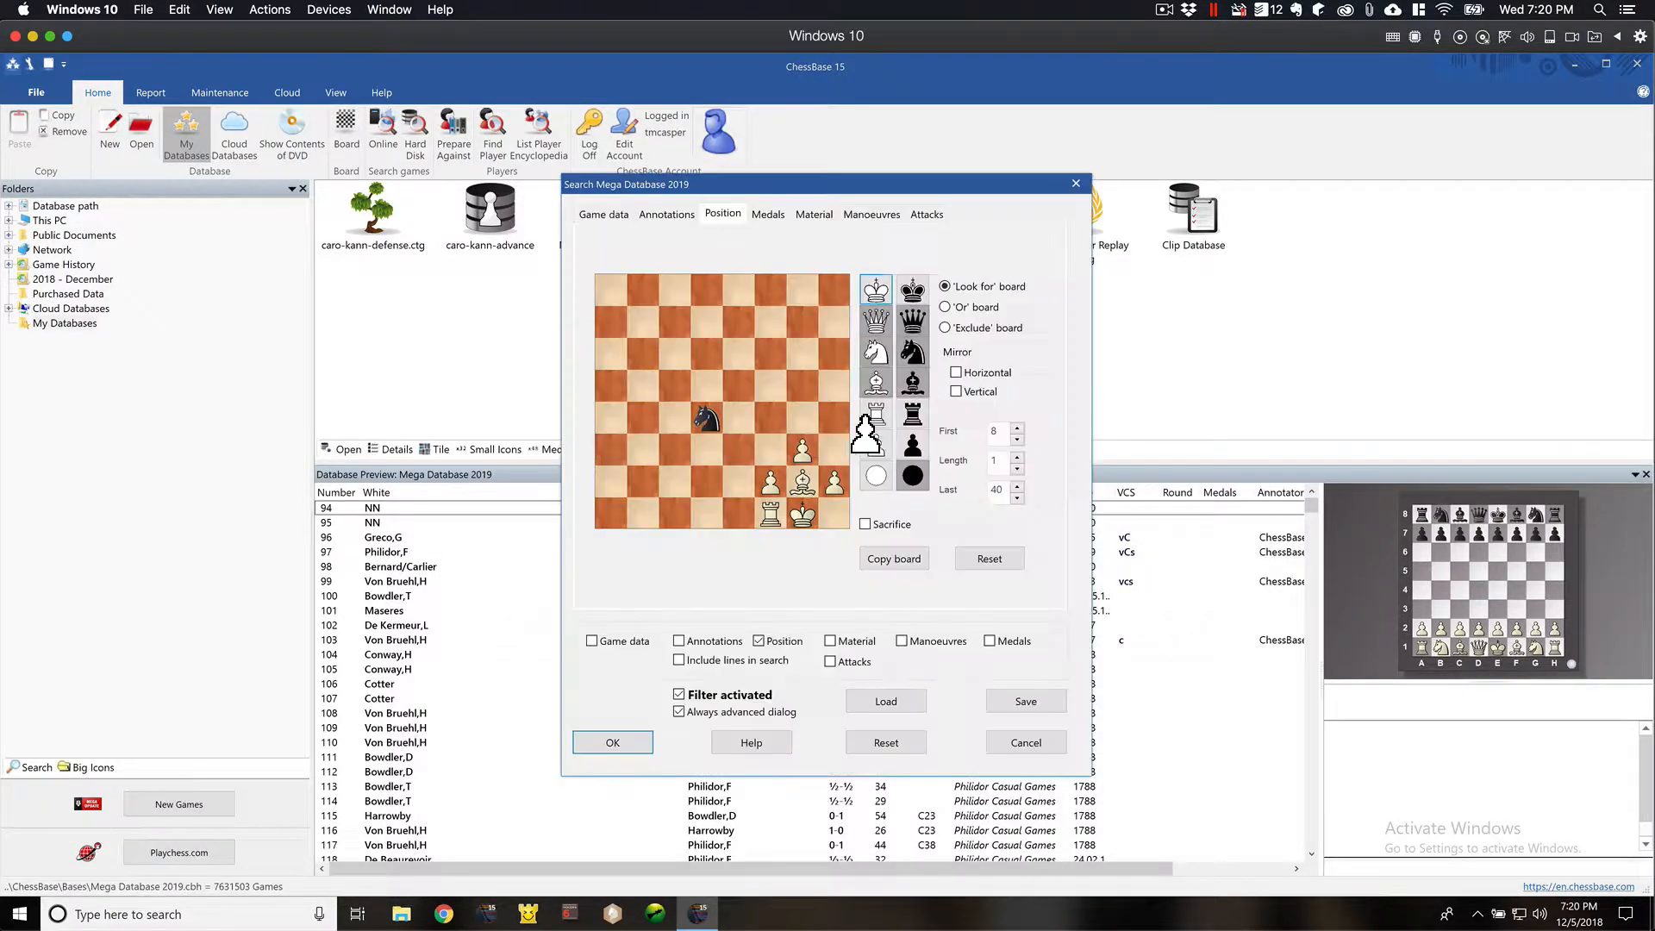
pyautogui.click(999, 563)
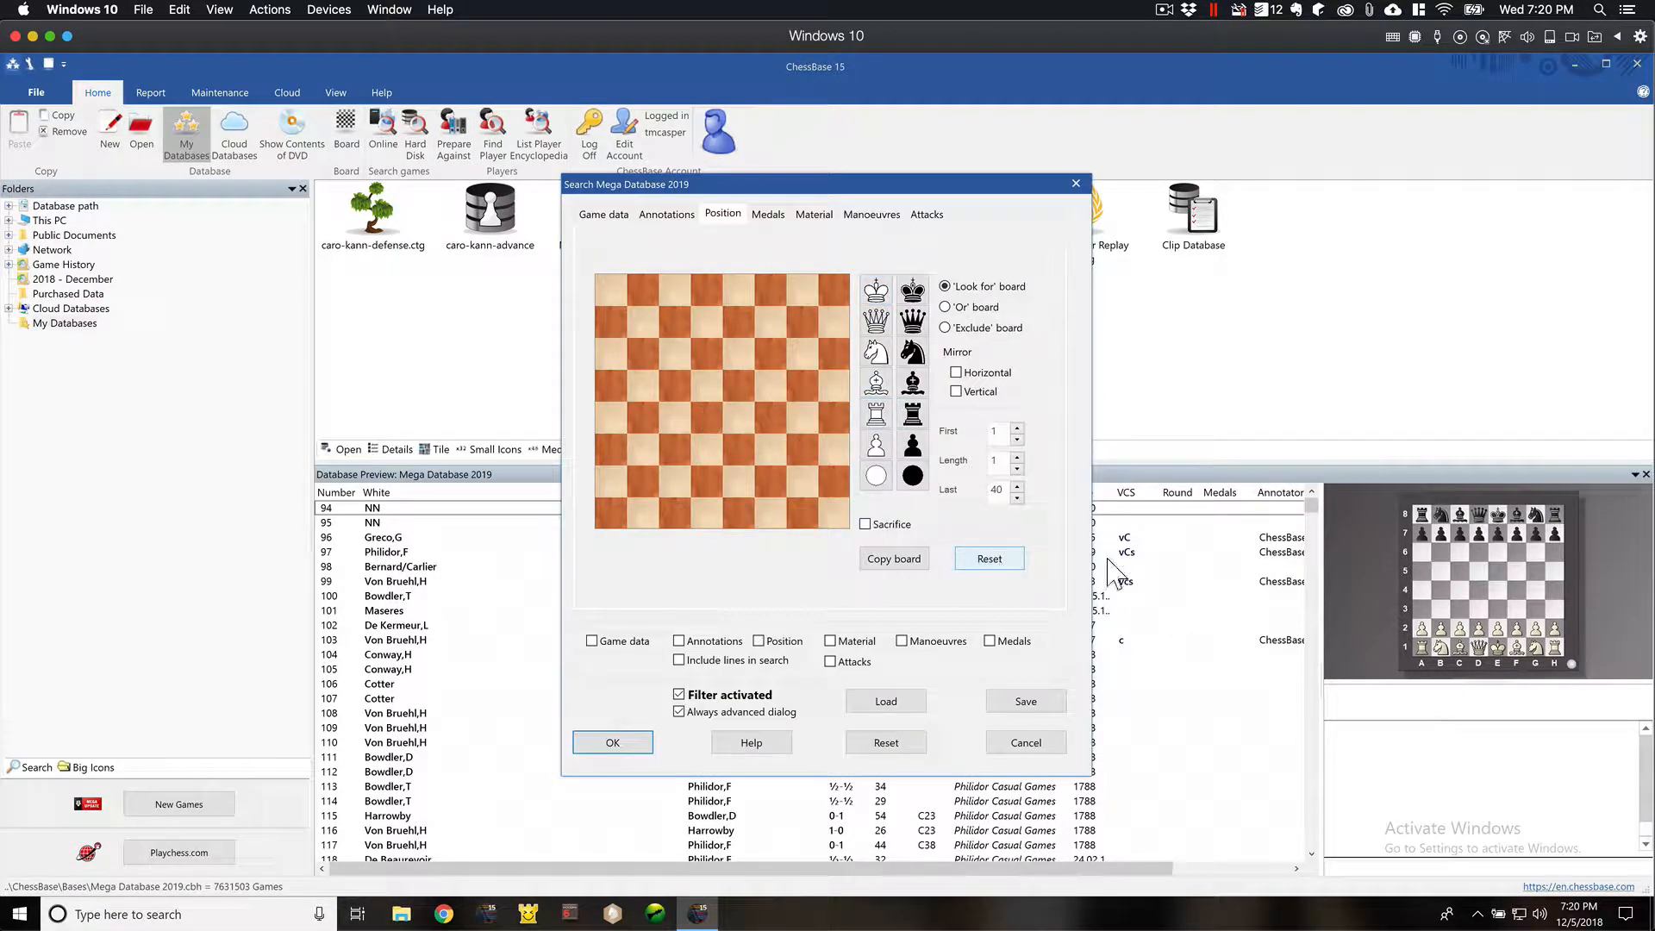